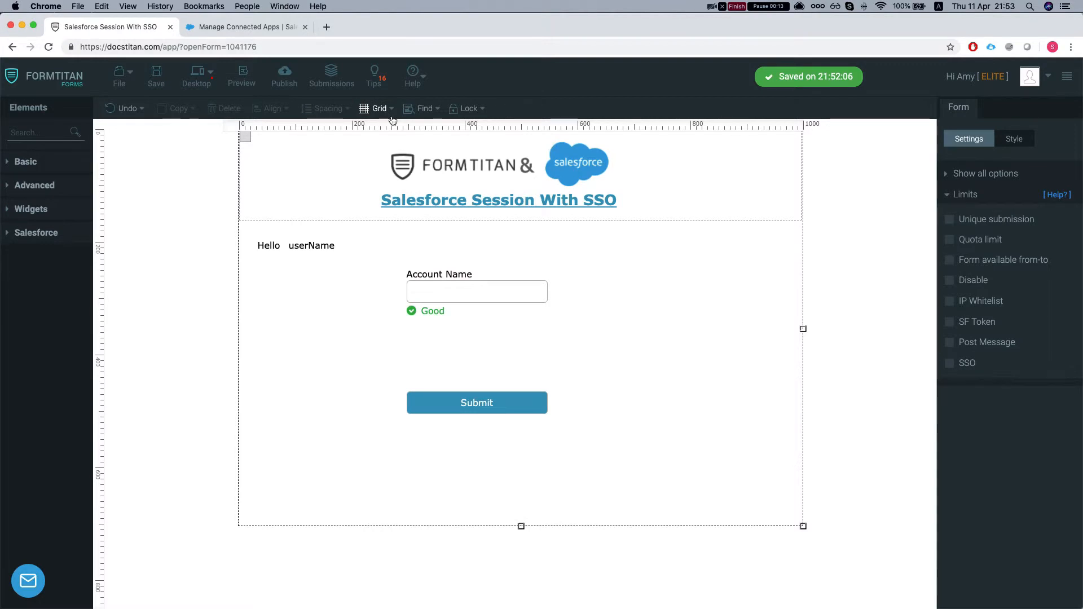
Switch to Salesforce Setup and open the salesforce_provider connected app's details at its Custom Attributes section.
{"action": "left_click", "coordinate": [242, 28]}
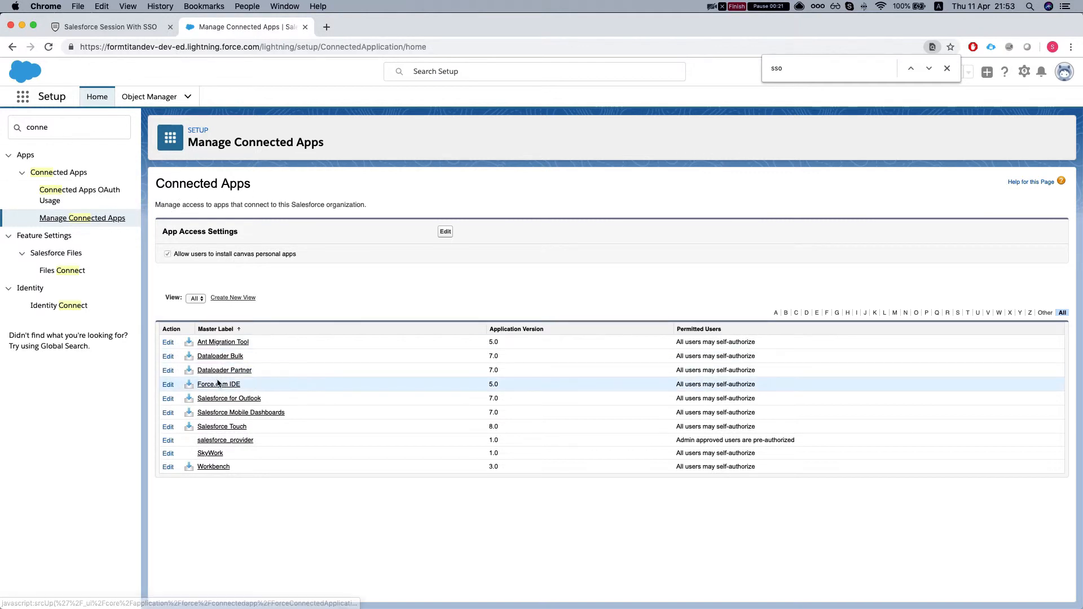
{"action": "left_click", "coordinate": [113, 26]}
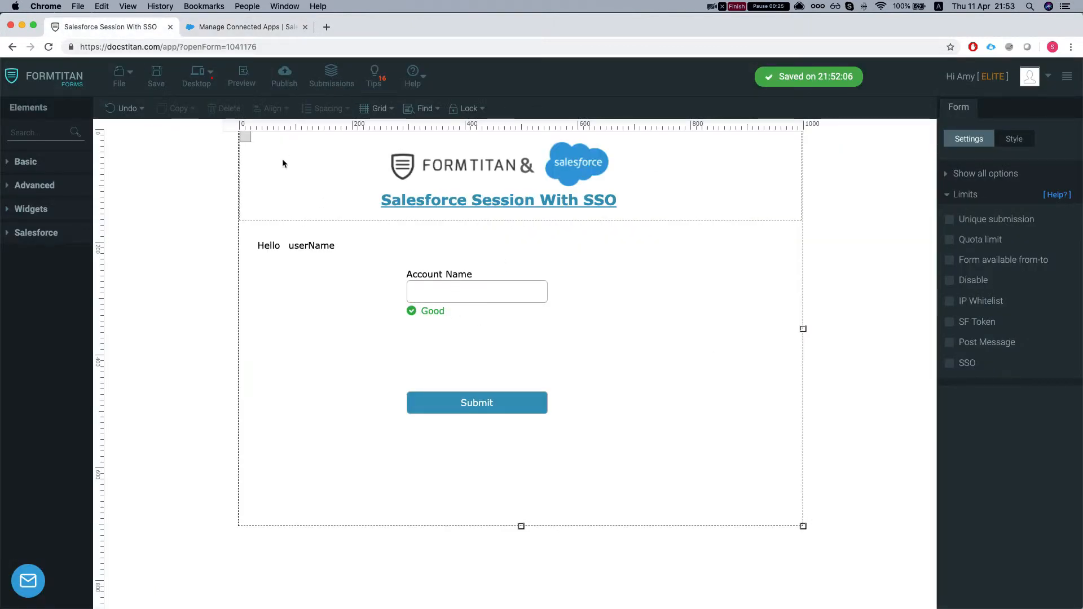
{"action": "left_click", "coordinate": [225, 28]}
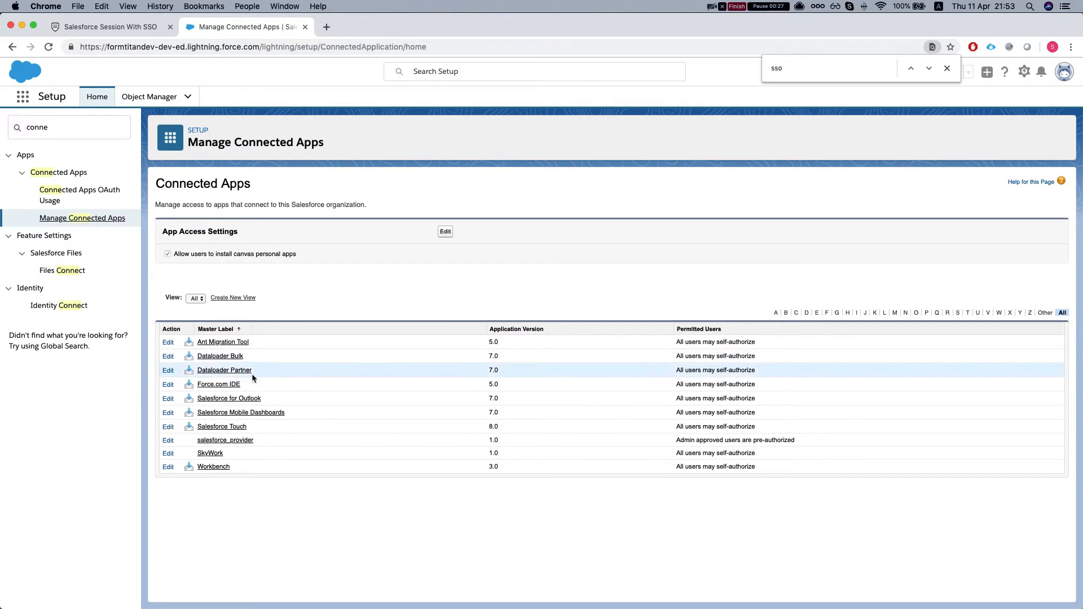
{"action": "left_click", "coordinate": [221, 441]}
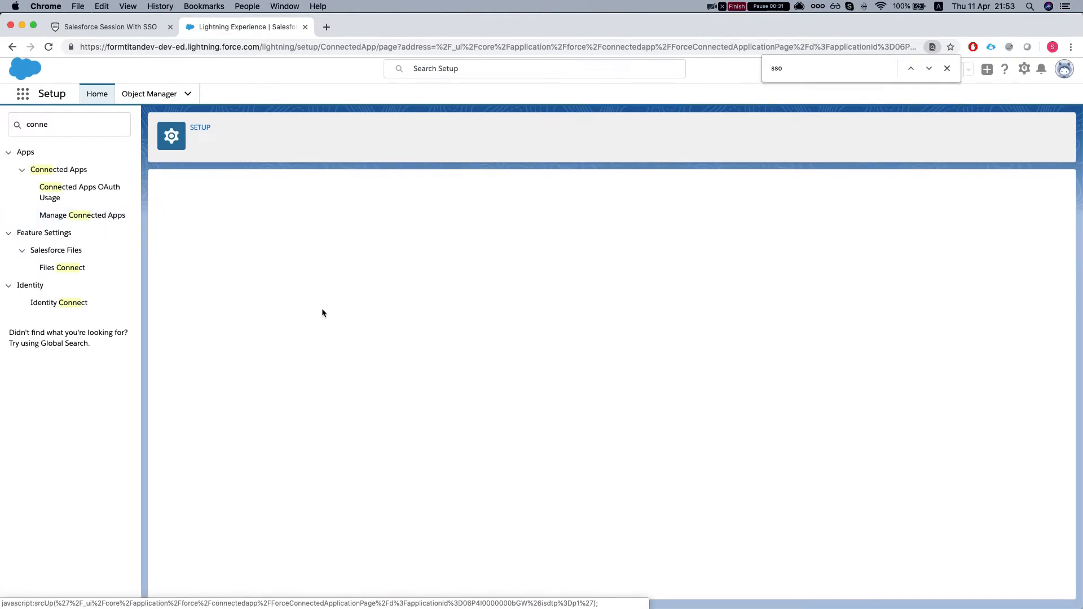
{"action": "scroll", "coordinate": [336, 354], "scroll_direction": "down", "scroll_amount": 5}
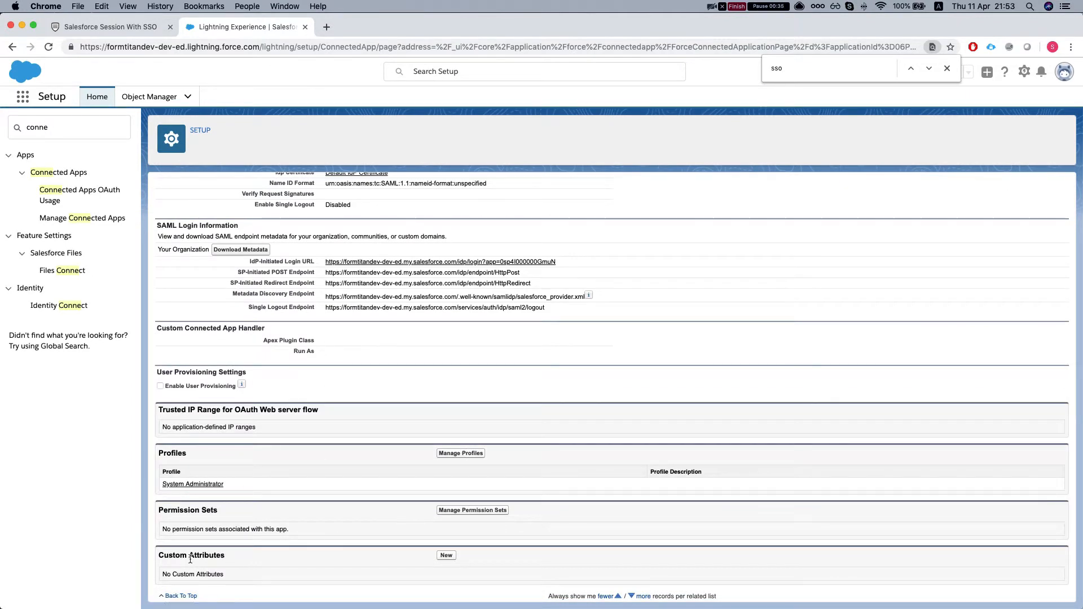
Start a new custom attribute for the connected app and enter SF Session as its attribute key.
{"action": "left_click", "coordinate": [446, 555]}
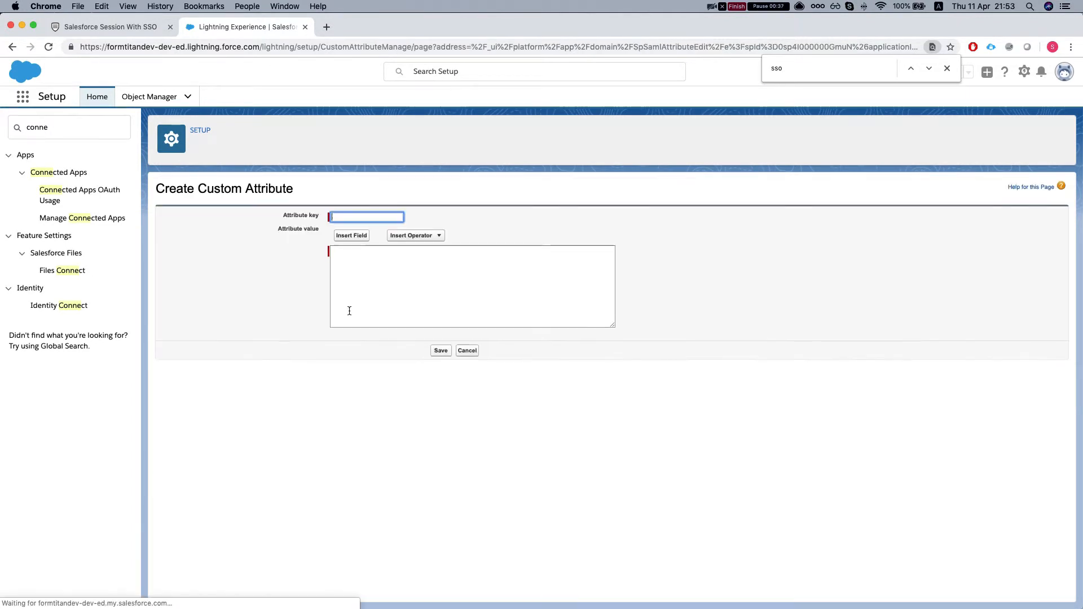
{"action": "left_click", "coordinate": [361, 218]}
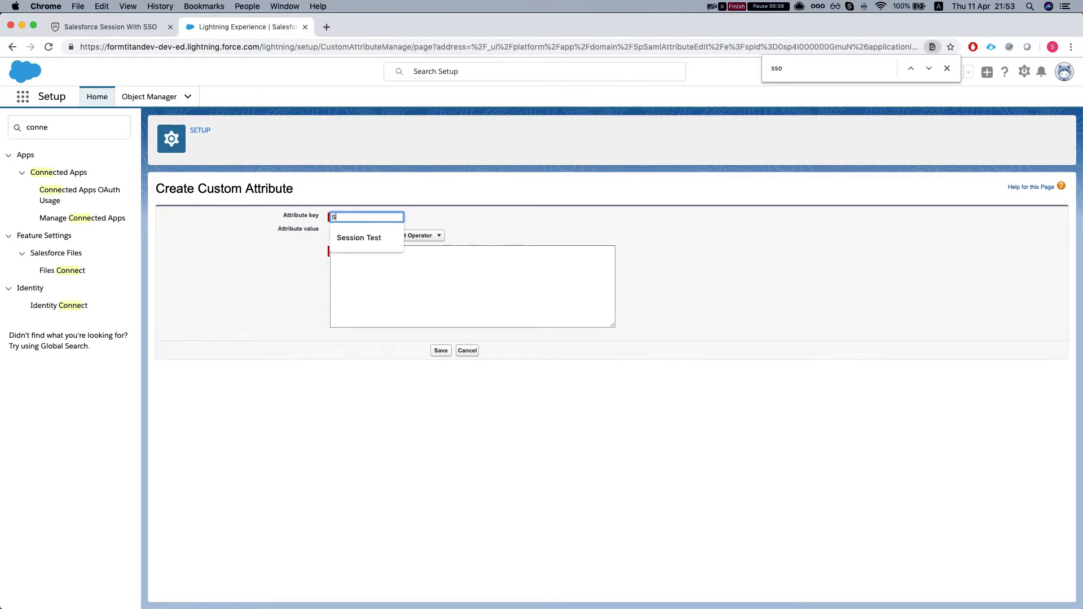
{"action": "key", "text": "BackSpace"}
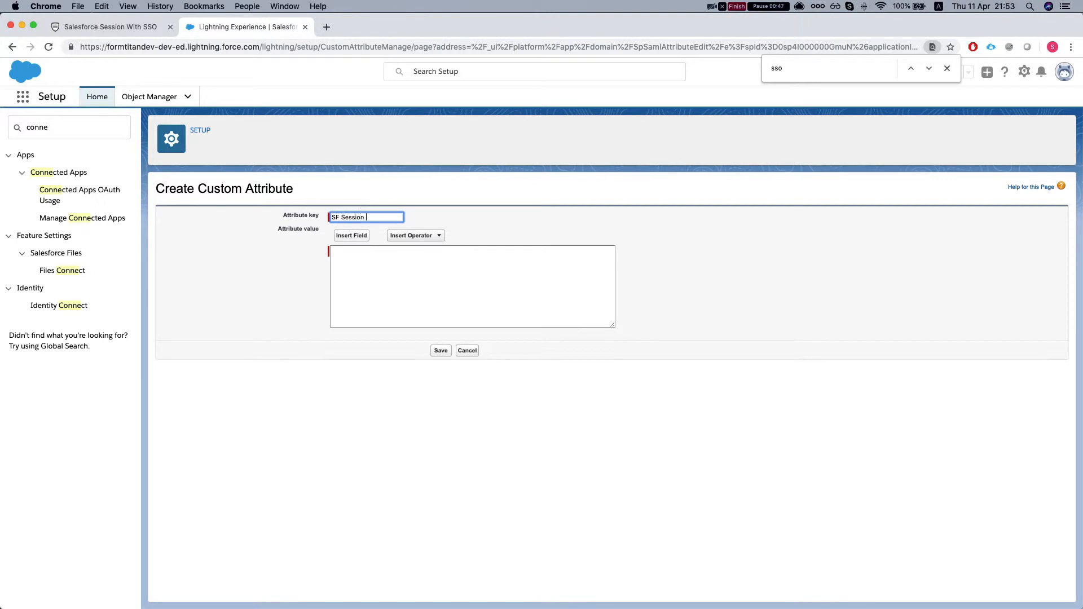
{"action": "left_click", "coordinate": [358, 288]}
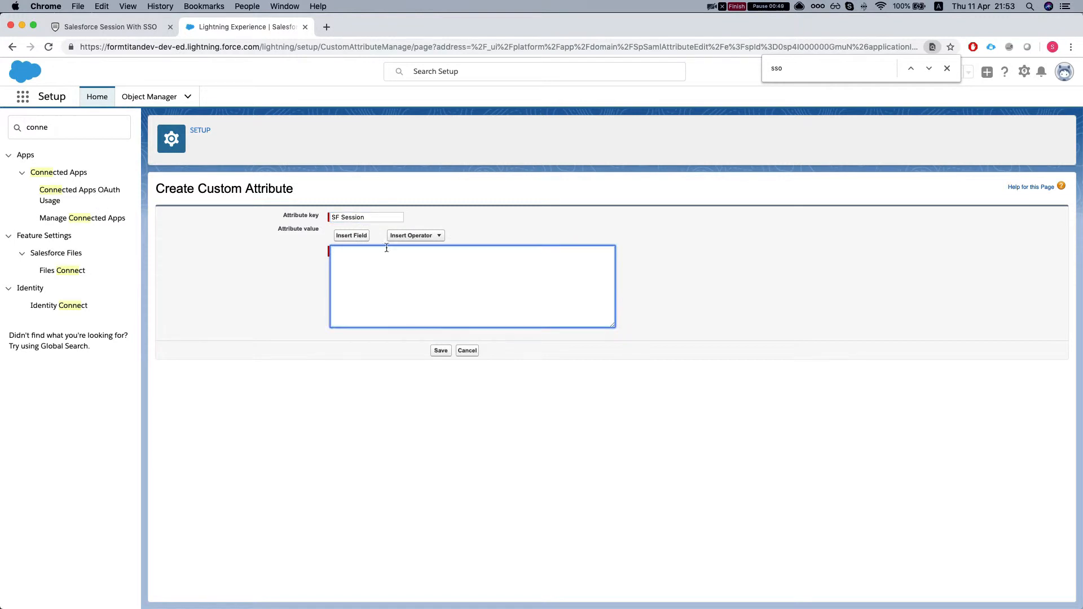
Insert the API Session ID field ($Api.Session_ID) as the attribute value and save the custom attribute.
{"action": "left_click", "coordinate": [351, 237]}
{"action": "scroll", "coordinate": [502, 395], "scroll_direction": "down", "scroll_amount": 10}
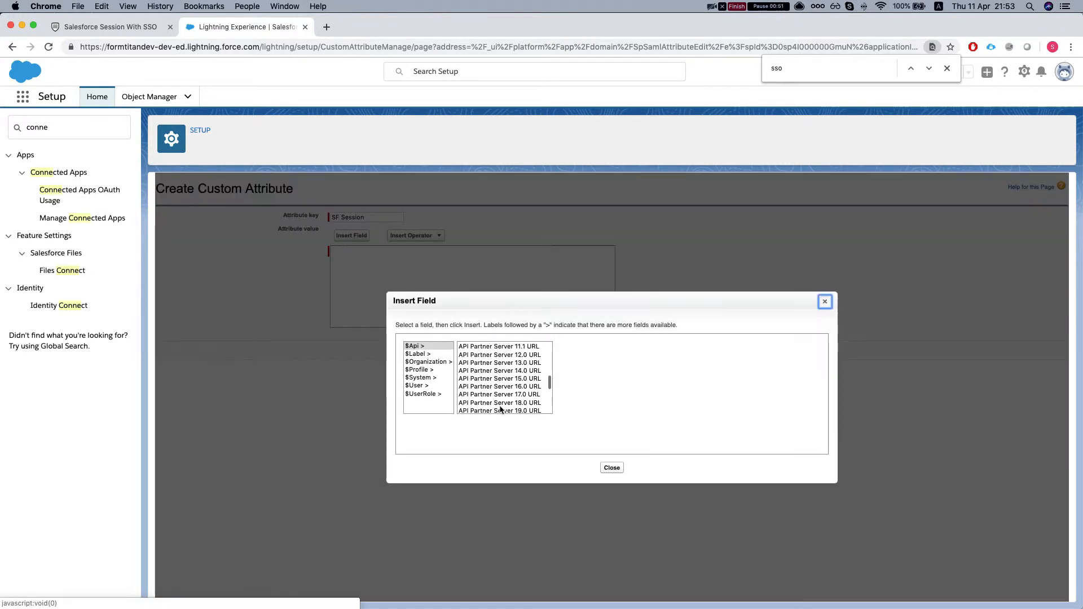
{"action": "left_click", "coordinate": [502, 409]}
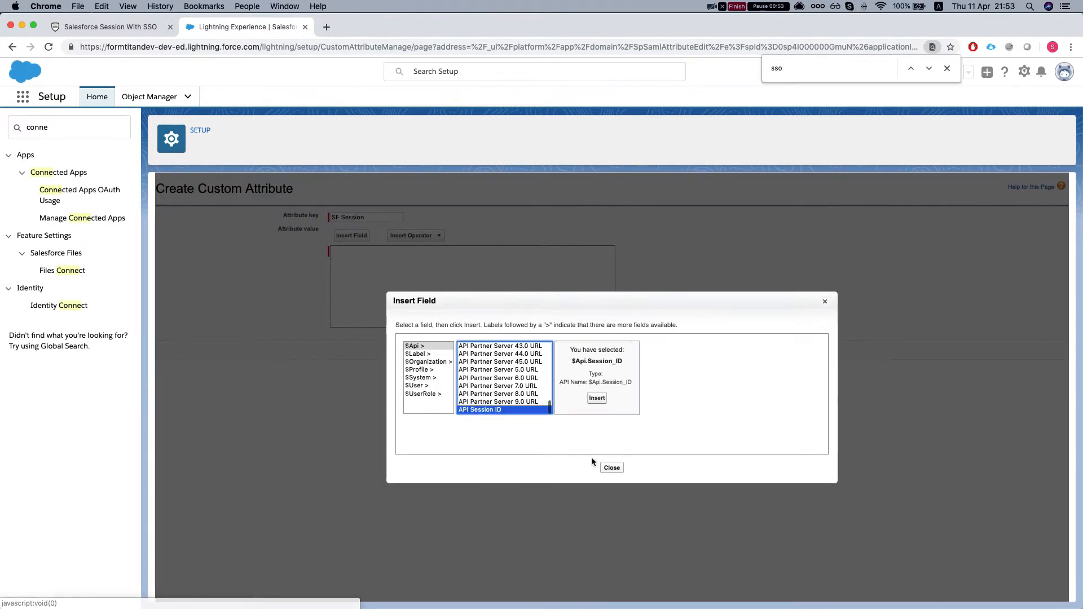
{"action": "left_click", "coordinate": [600, 401]}
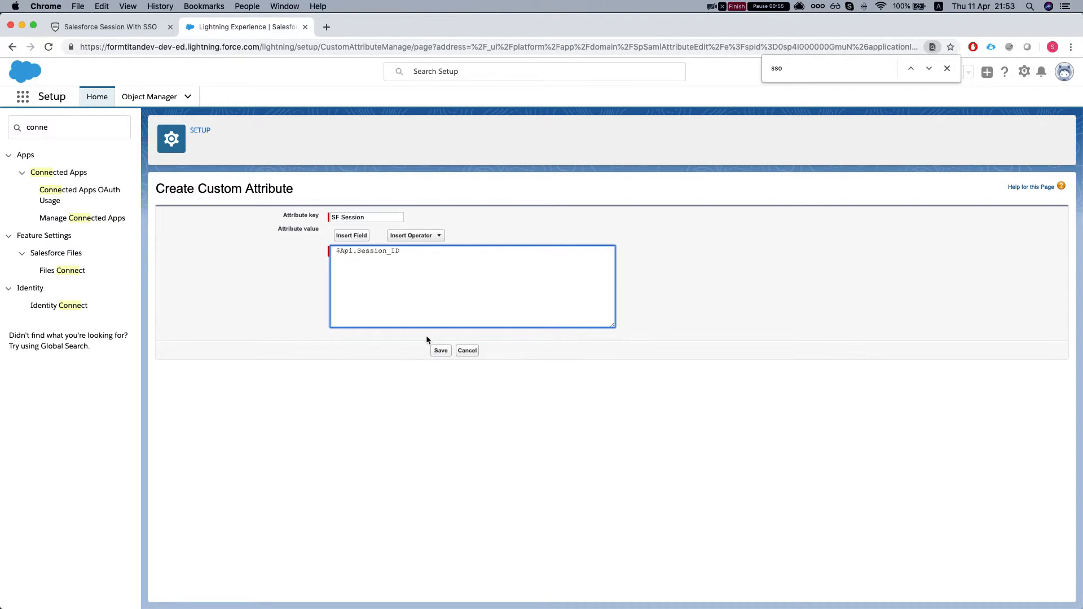
{"action": "left_click", "coordinate": [434, 353]}
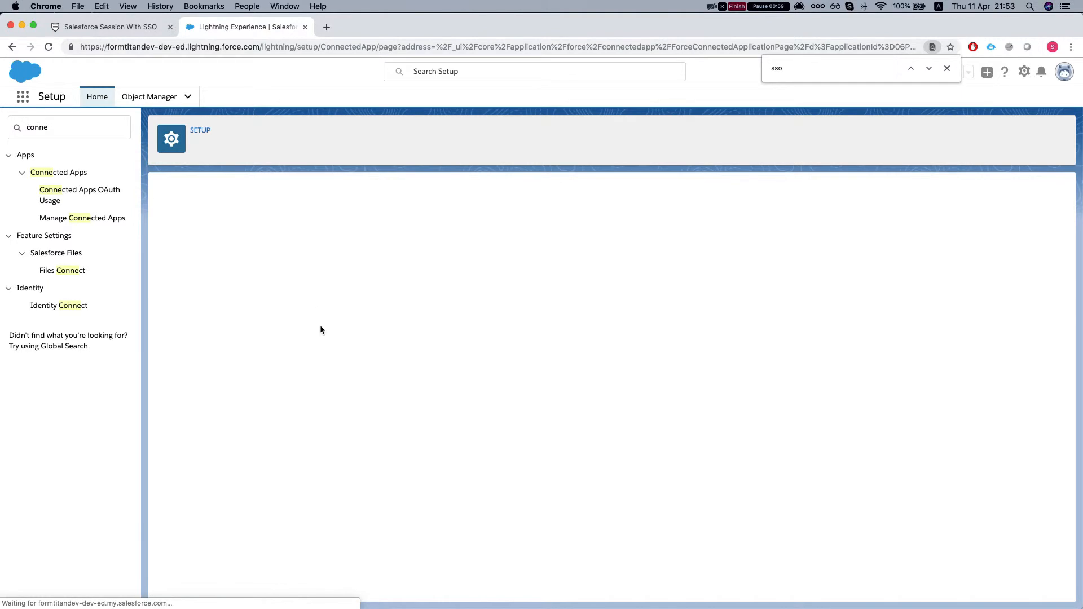
{"action": "scroll", "coordinate": [307, 316], "scroll_direction": "down", "scroll_amount": 5}
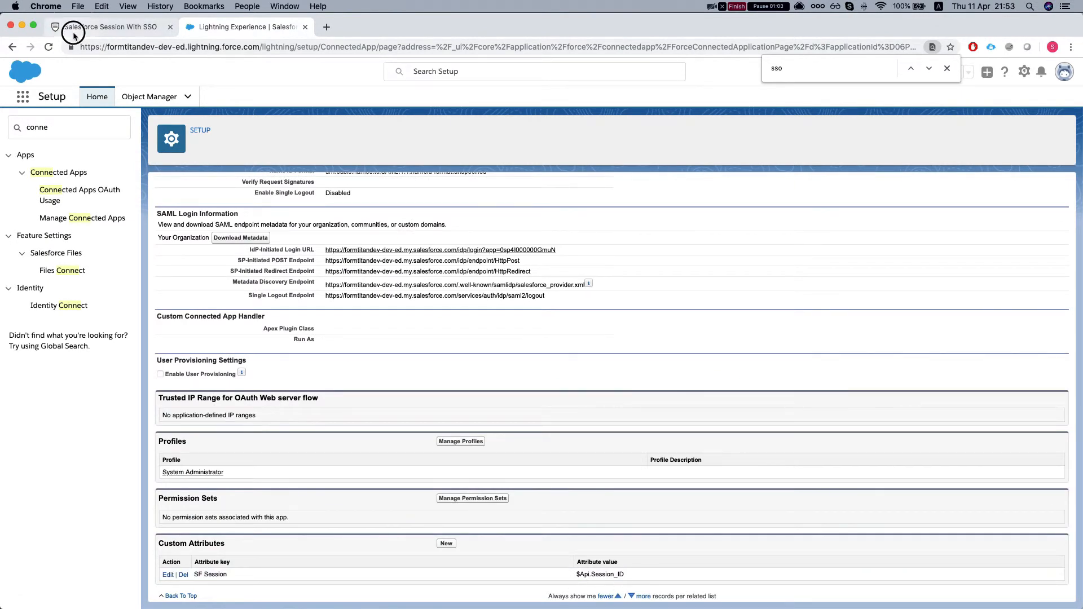
Switch back to the FormTitan form editor and enable the SSO limit for the form.
{"action": "left_click", "coordinate": [111, 27]}
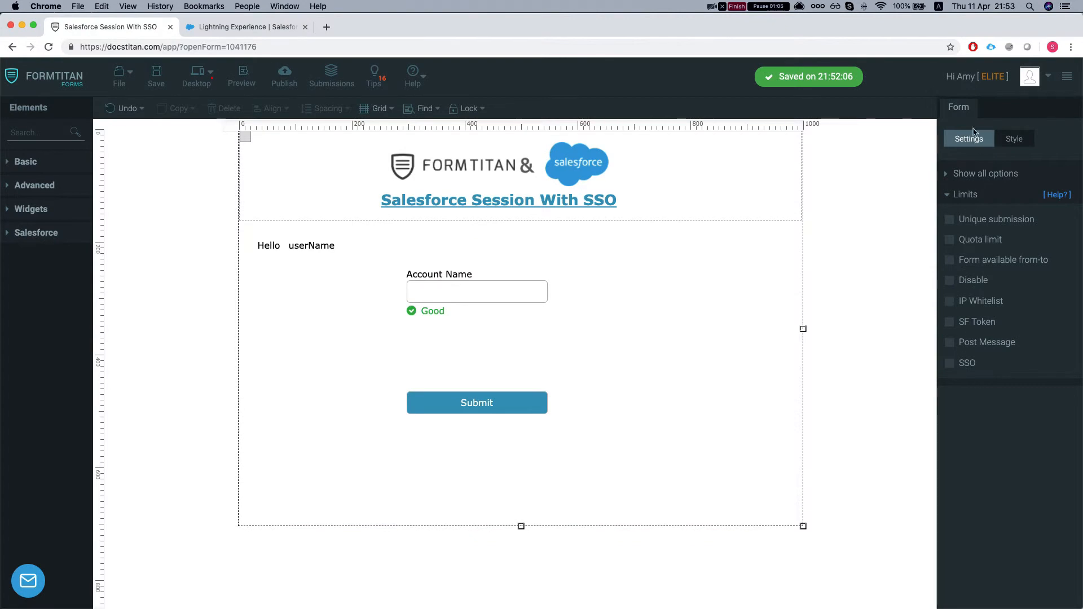
{"action": "left_click", "coordinate": [958, 194]}
{"action": "left_click", "coordinate": [956, 215]}
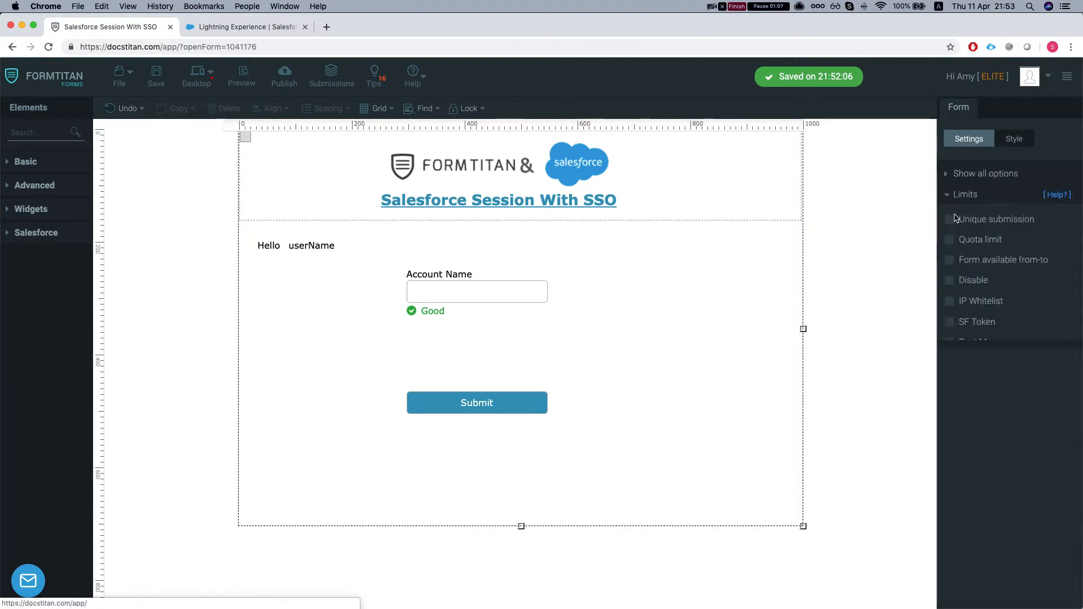
{"action": "left_click", "coordinate": [954, 364]}
Open the SSO configuration and choose SF Session as the SAML attribute supplying the Session ID.
{"action": "left_click", "coordinate": [981, 405]}
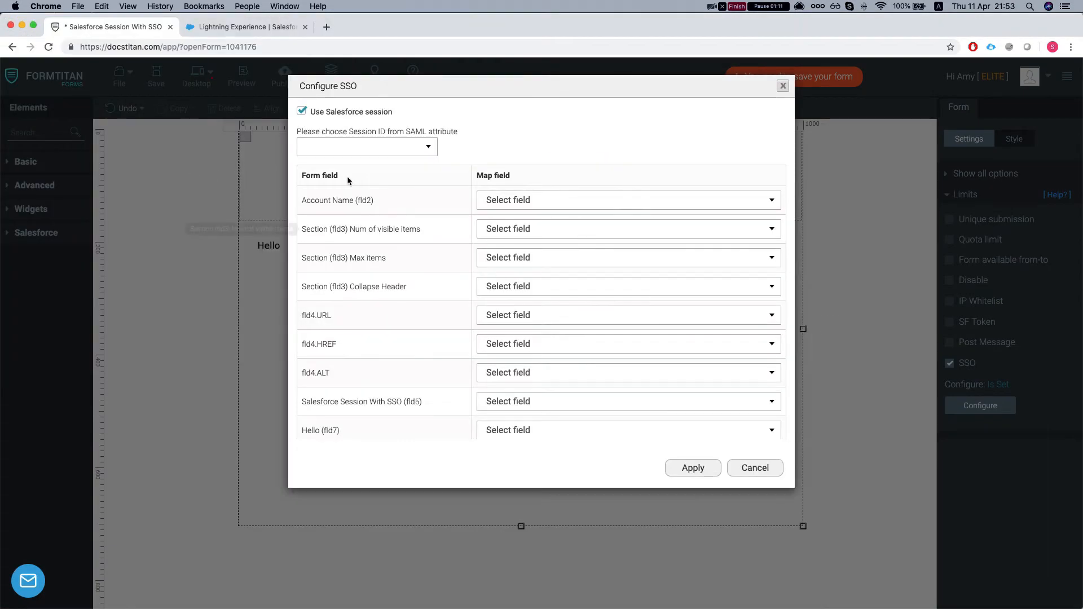
{"action": "left_click", "coordinate": [359, 148]}
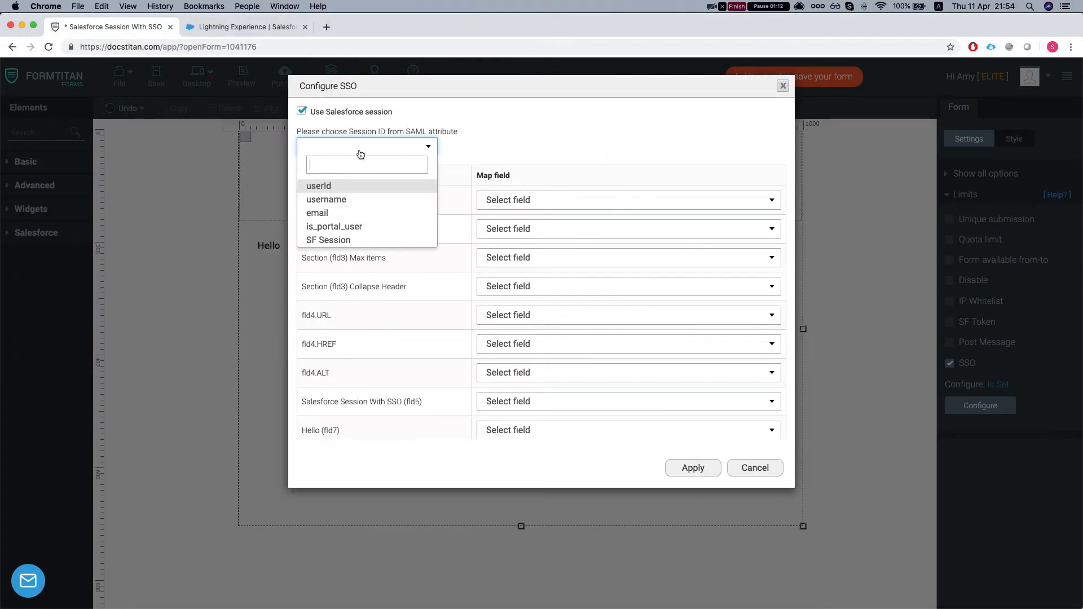
{"action": "left_click", "coordinate": [337, 241]}
Map the userName (fld8) form field to the username attribute and apply the SSO configuration.
{"action": "scroll", "coordinate": [400, 270], "scroll_direction": "down", "scroll_amount": 2}
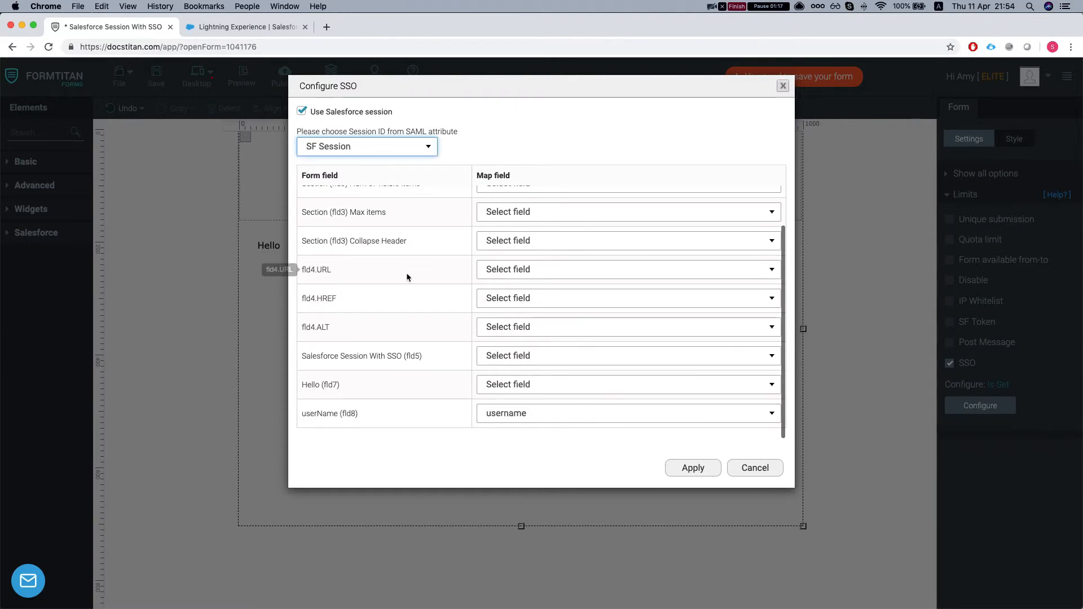
{"action": "left_click", "coordinate": [534, 416]}
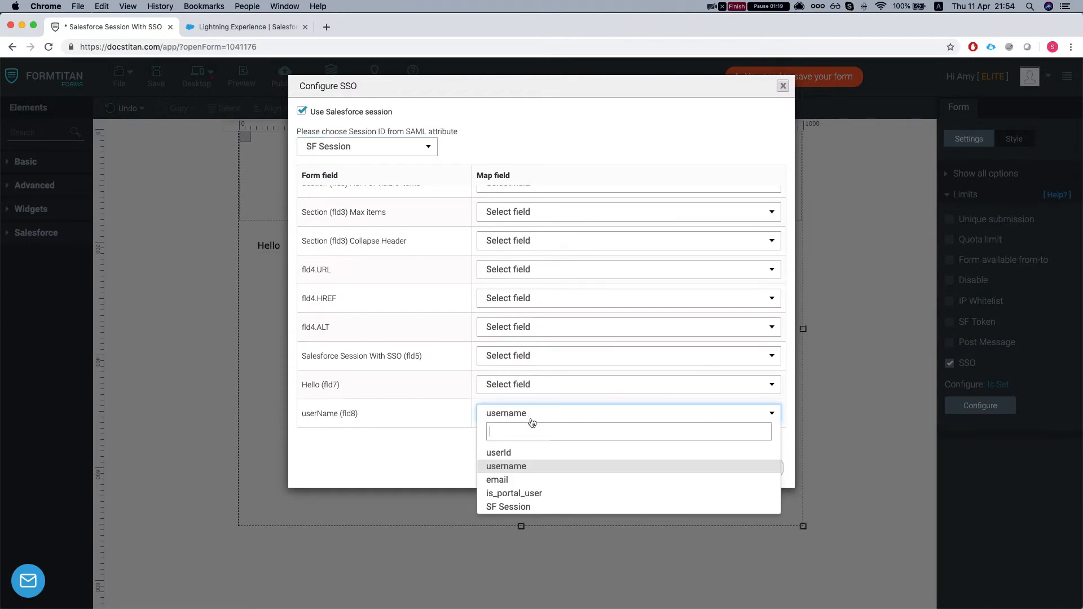
{"action": "left_click", "coordinate": [511, 472]}
{"action": "left_click", "coordinate": [510, 420]}
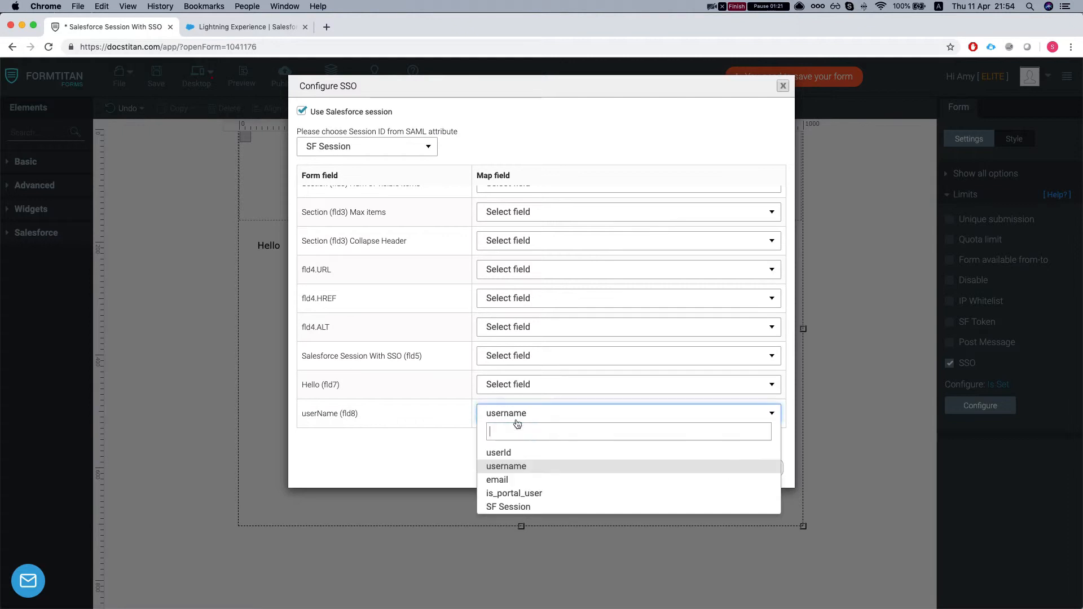
{"action": "left_click", "coordinate": [510, 472]}
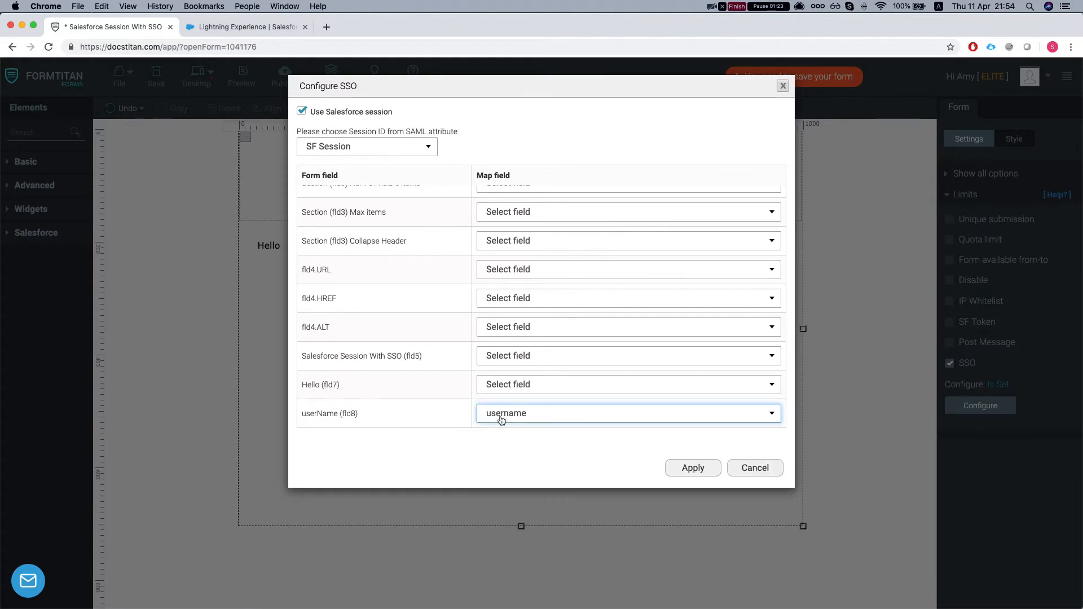
{"action": "left_click", "coordinate": [688, 470]}
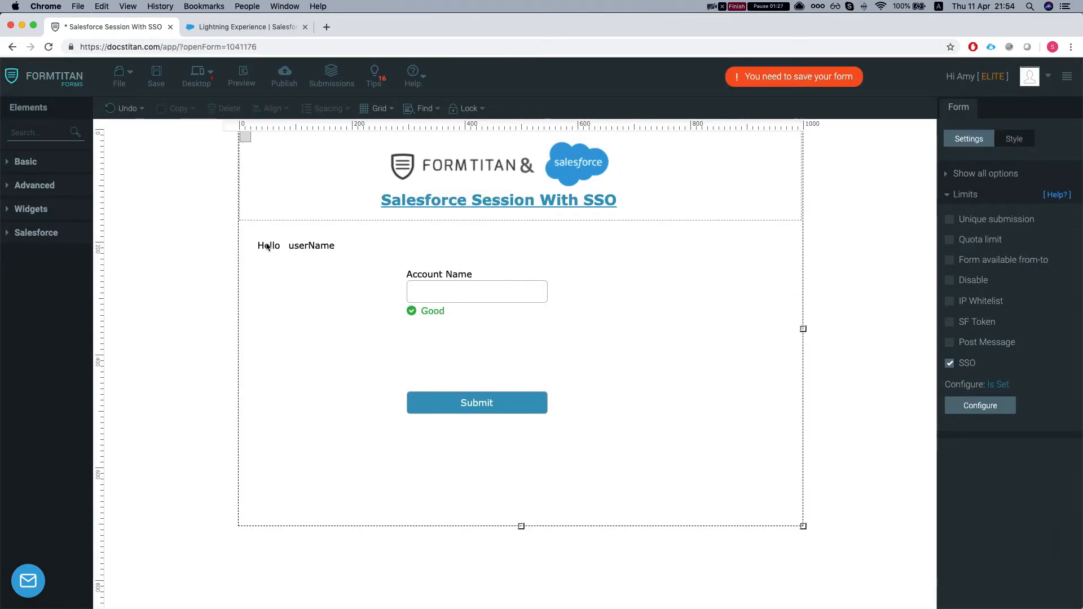
{"action": "left_click", "coordinate": [305, 246]}
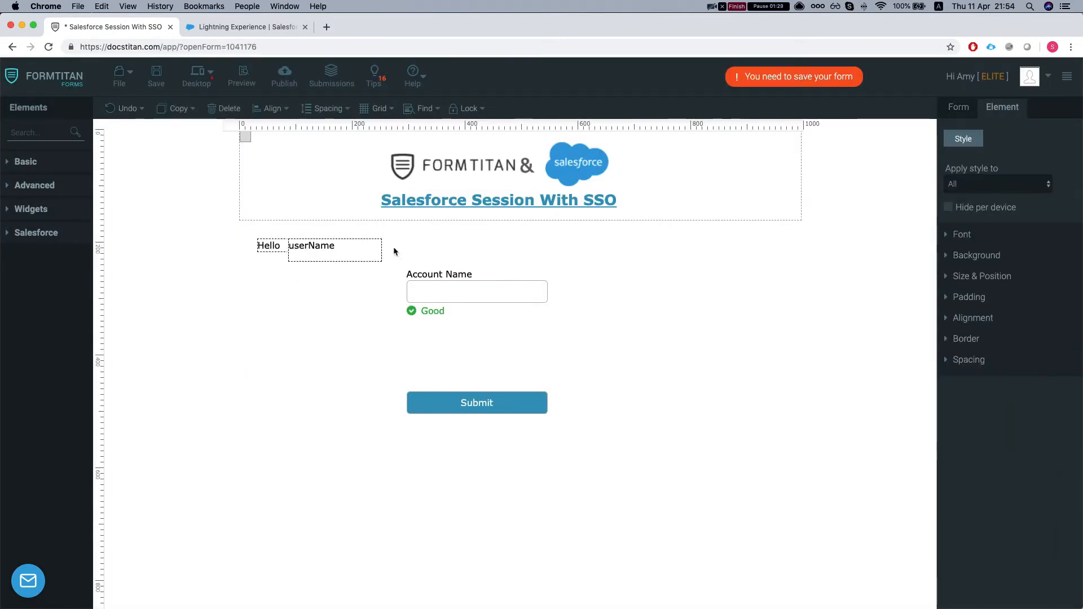
{"action": "left_click", "coordinate": [428, 246]}
{"action": "left_click", "coordinate": [553, 300]}
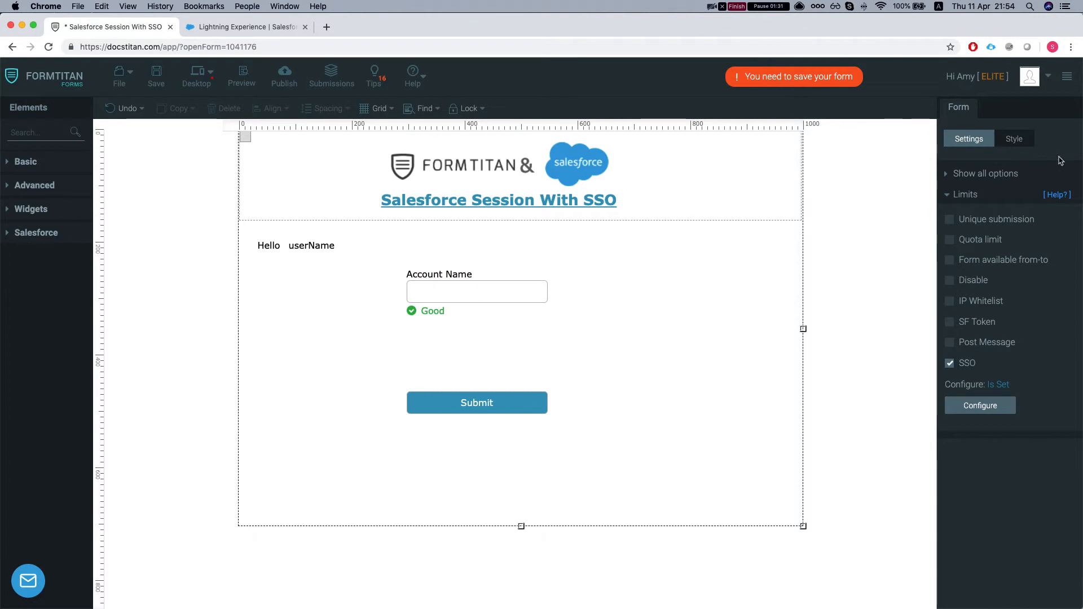
Review the Account object's field mapping in the form's push to Salesforce settings, and close the dialogs without changes.
{"action": "left_click", "coordinate": [980, 194]}
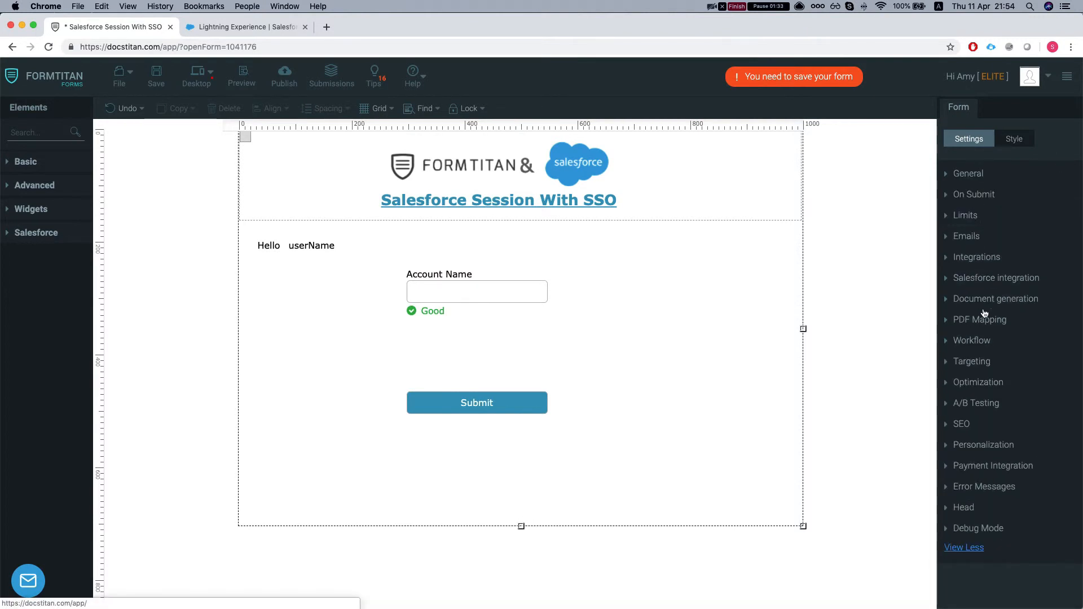
{"action": "left_click", "coordinate": [979, 280]}
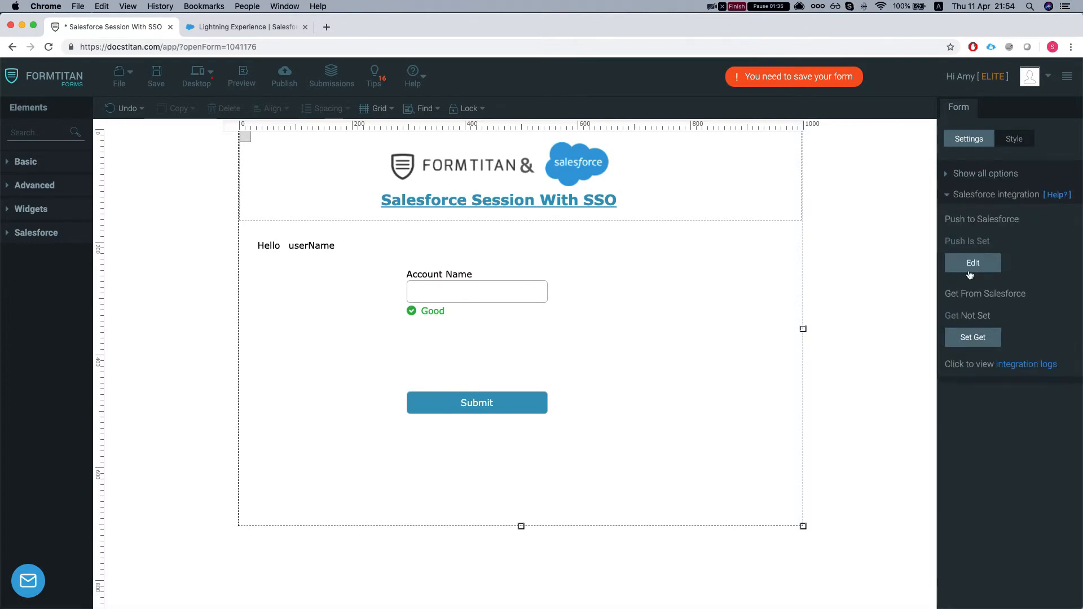
{"action": "left_click", "coordinate": [972, 264]}
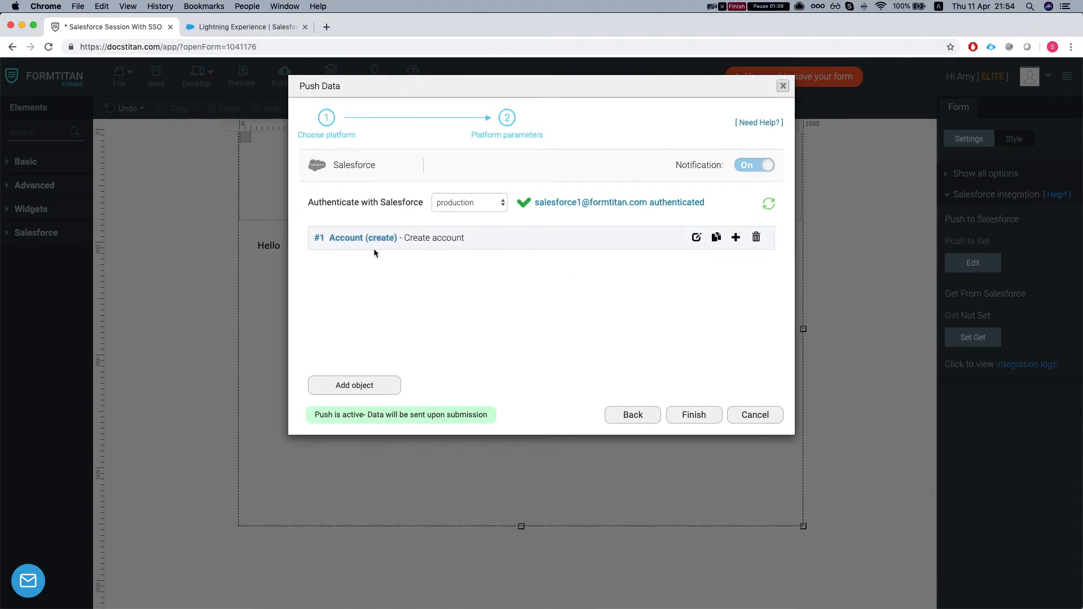
{"action": "left_click", "coordinate": [696, 237]}
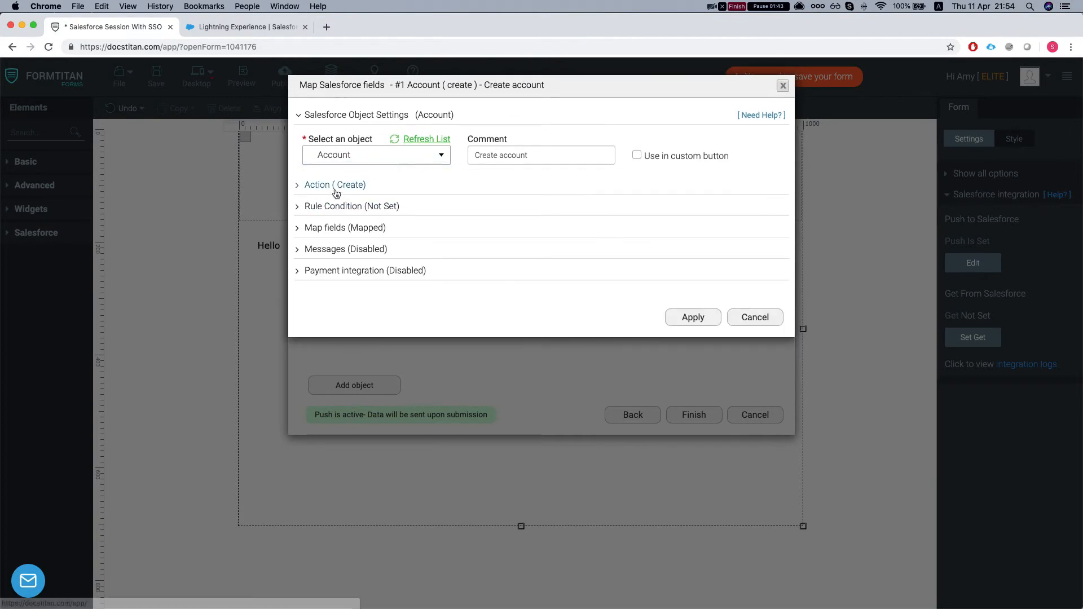
{"action": "left_click", "coordinate": [322, 250]}
{"action": "left_click", "coordinate": [327, 227]}
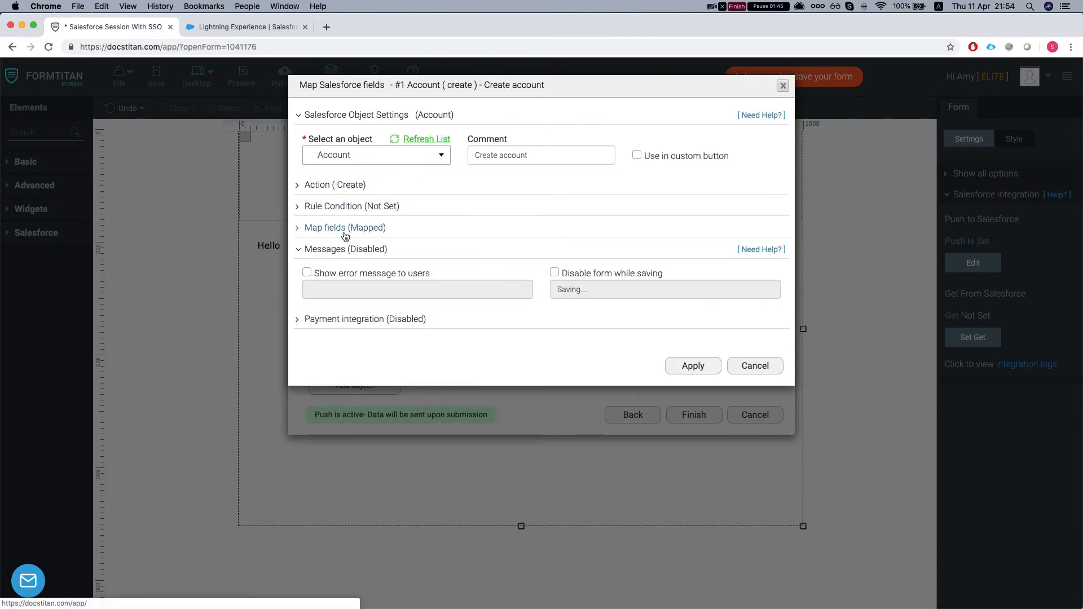
{"action": "left_click", "coordinate": [355, 290]}
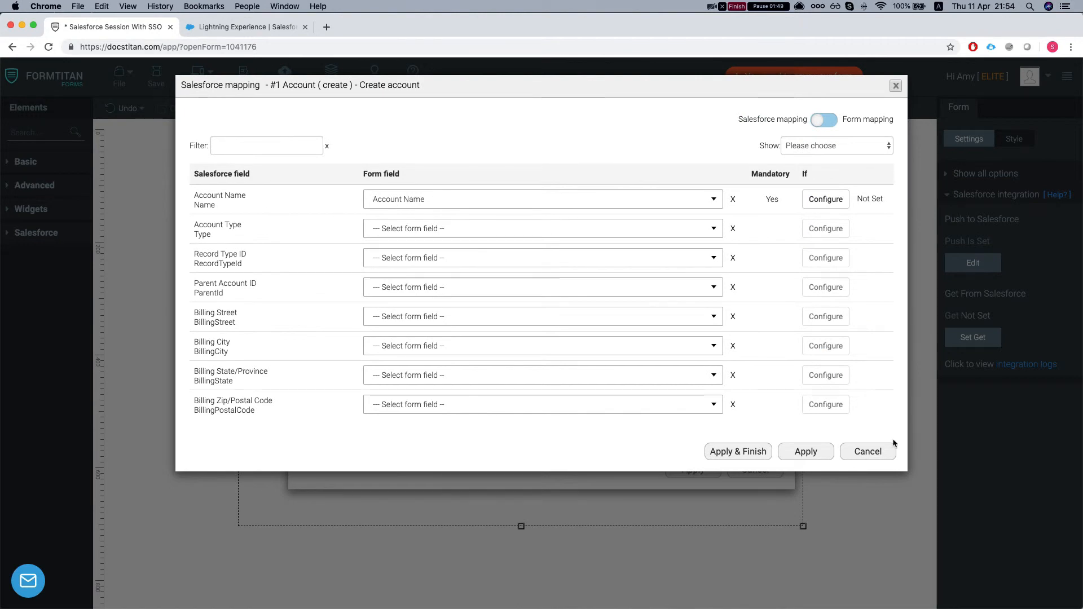
{"action": "left_click", "coordinate": [874, 453]}
{"action": "left_click", "coordinate": [764, 469]}
{"action": "left_click", "coordinate": [740, 417]}
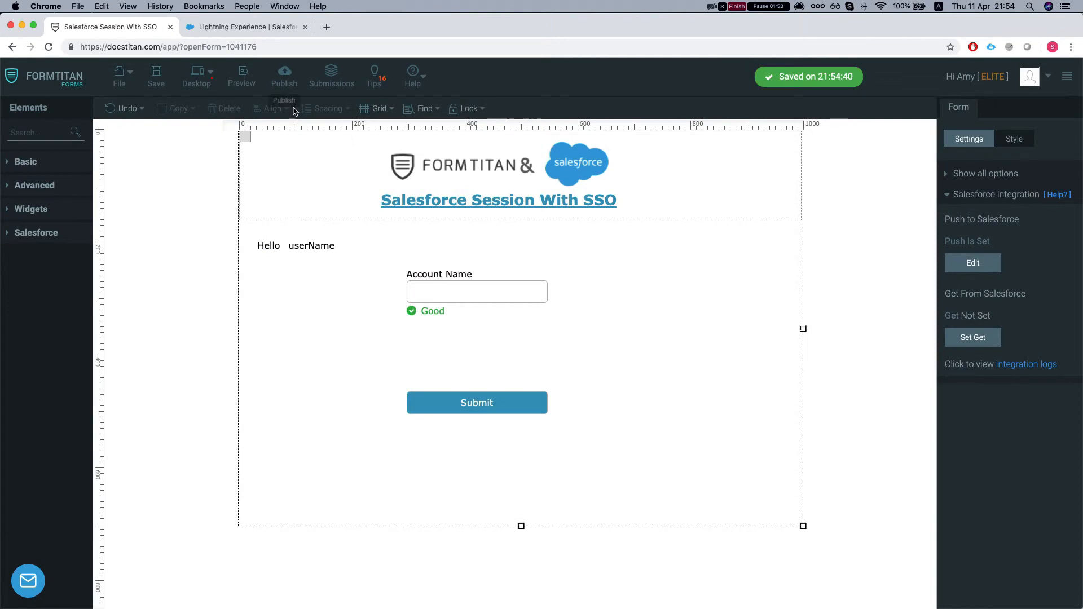
Copy the form's URL from its publishing options and close them.
{"action": "left_click", "coordinate": [285, 78]}
{"action": "left_click", "coordinate": [397, 134]}
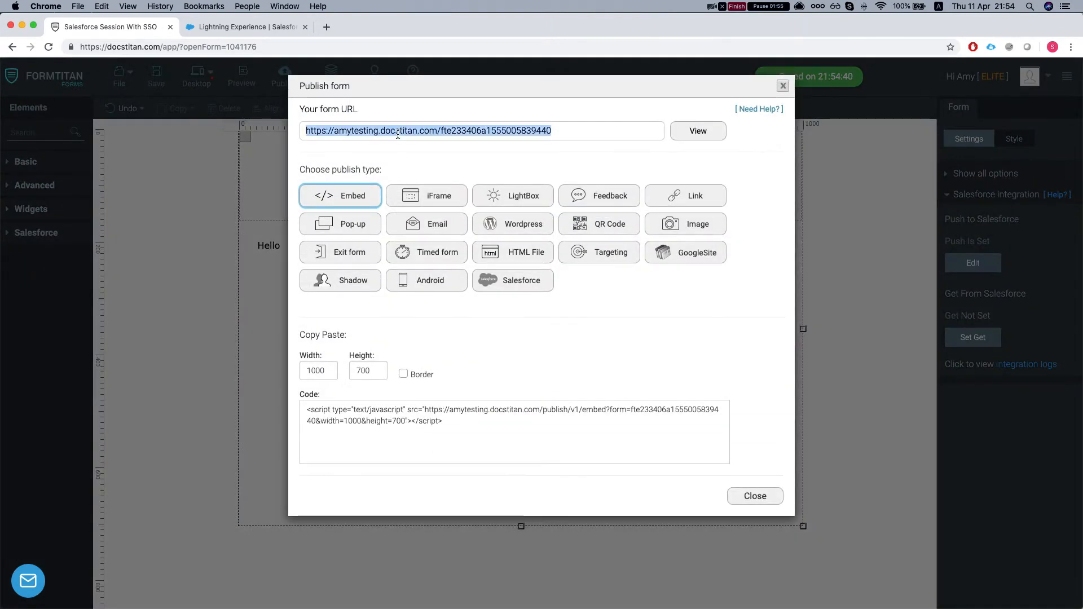
{"action": "key", "text": "super+c"}
{"action": "left_click", "coordinate": [729, 501]}
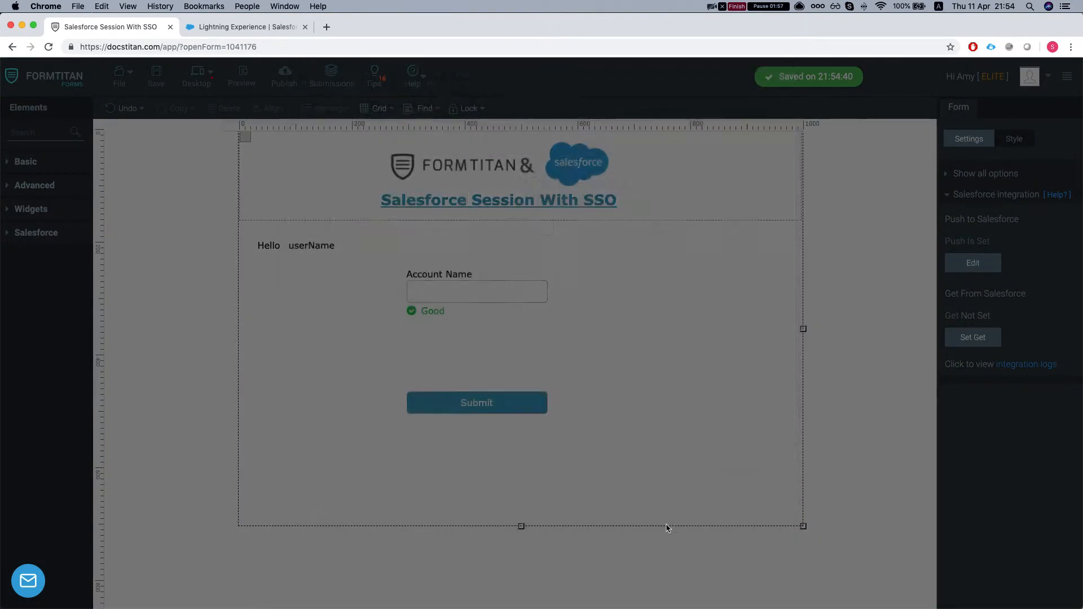
Open the copied form URL in a new incognito window.
{"action": "right_click", "coordinate": [269, 587]}
{"action": "left_click", "coordinate": [298, 490]}
{"action": "key", "text": "super+v"}
{"action": "key", "text": "Return"}
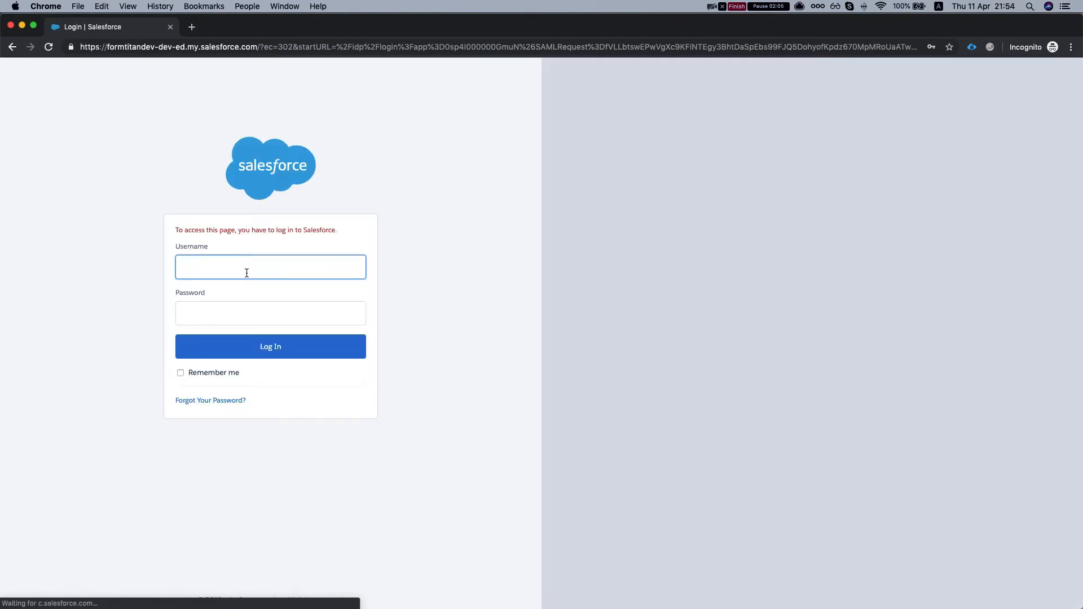
Log in to Salesforce with the first user's saved username and password.
{"action": "left_click", "coordinate": [251, 277]}
{"action": "left_click", "coordinate": [235, 298]}
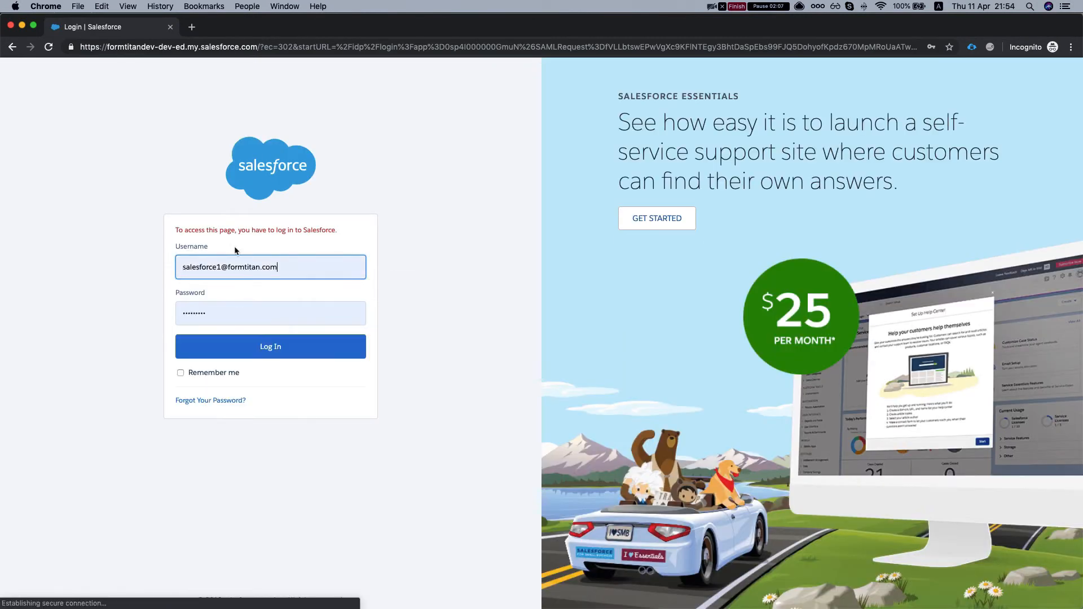
{"action": "left_click", "coordinate": [241, 347]}
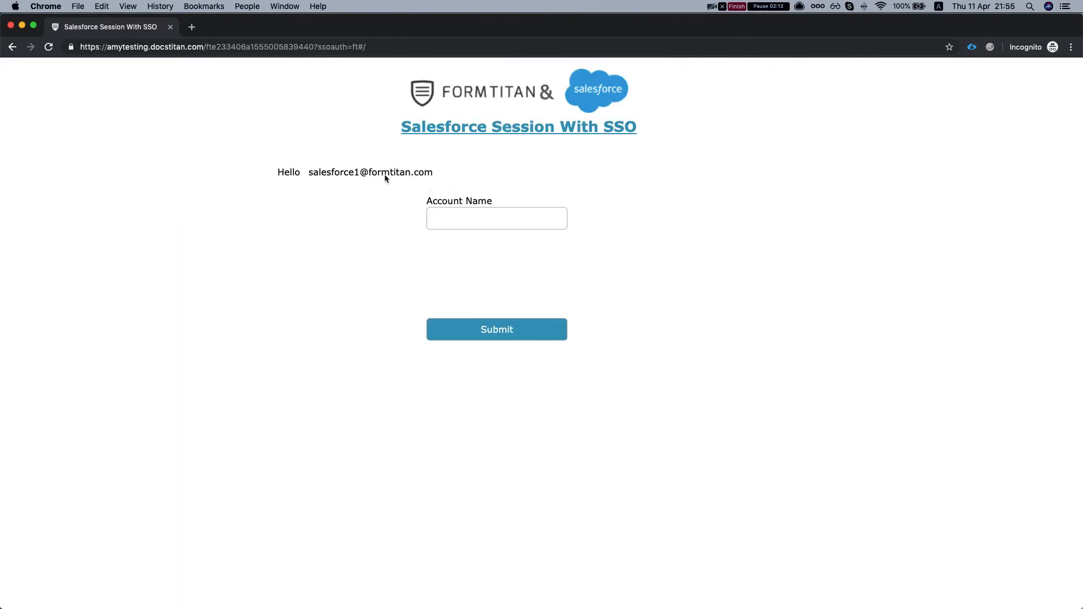
Submit the published form with "sf 1 account" as the Account Name, and dismiss the thank-you message.
{"action": "left_click_drag", "start_coordinate": [318, 172], "coordinate": [398, 172]}
{"action": "left_click", "coordinate": [368, 173]}
{"action": "left_click", "coordinate": [494, 215]}
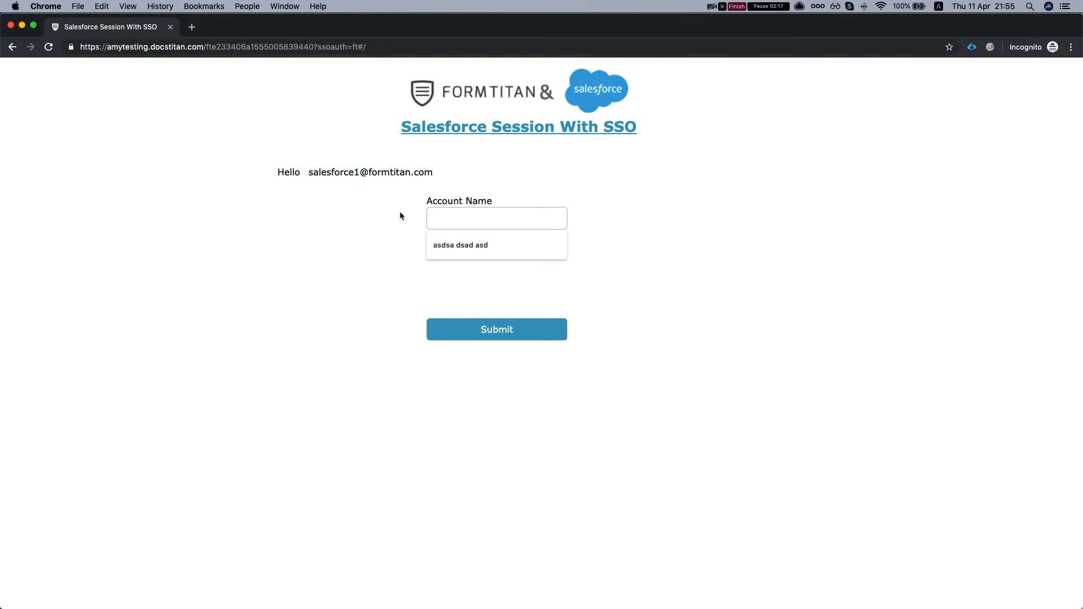
{"action": "type", "text": "sf 1 account"}
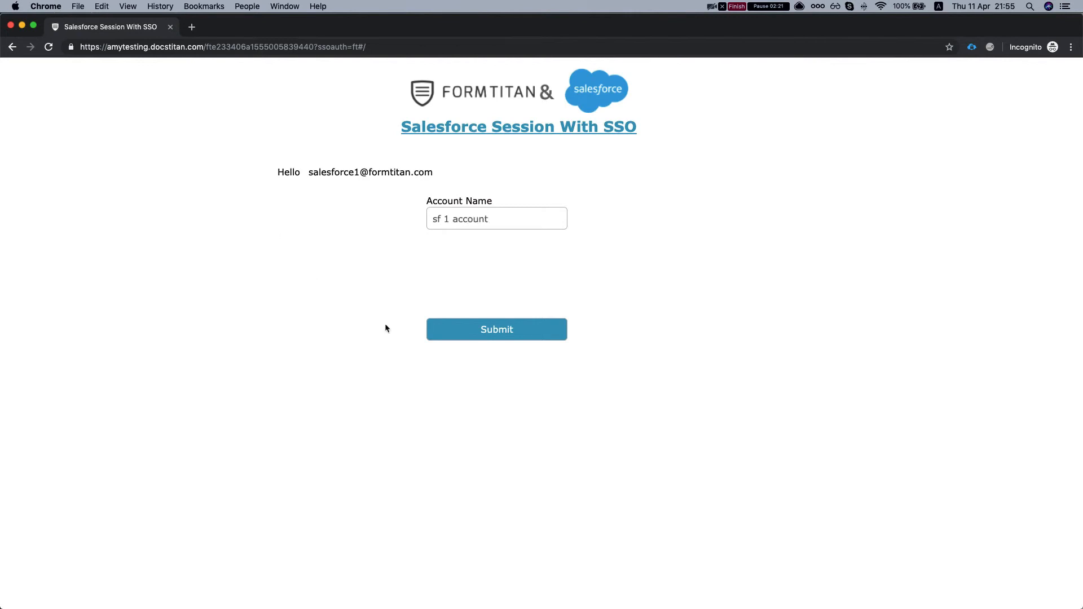
{"action": "left_click", "coordinate": [465, 338]}
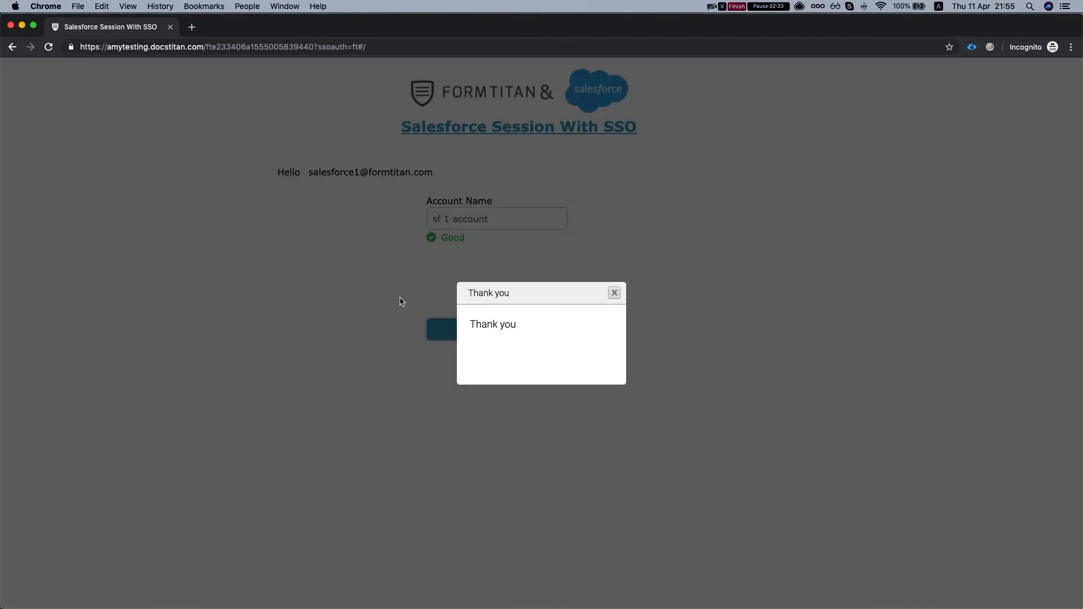
{"action": "left_click", "coordinate": [615, 292]}
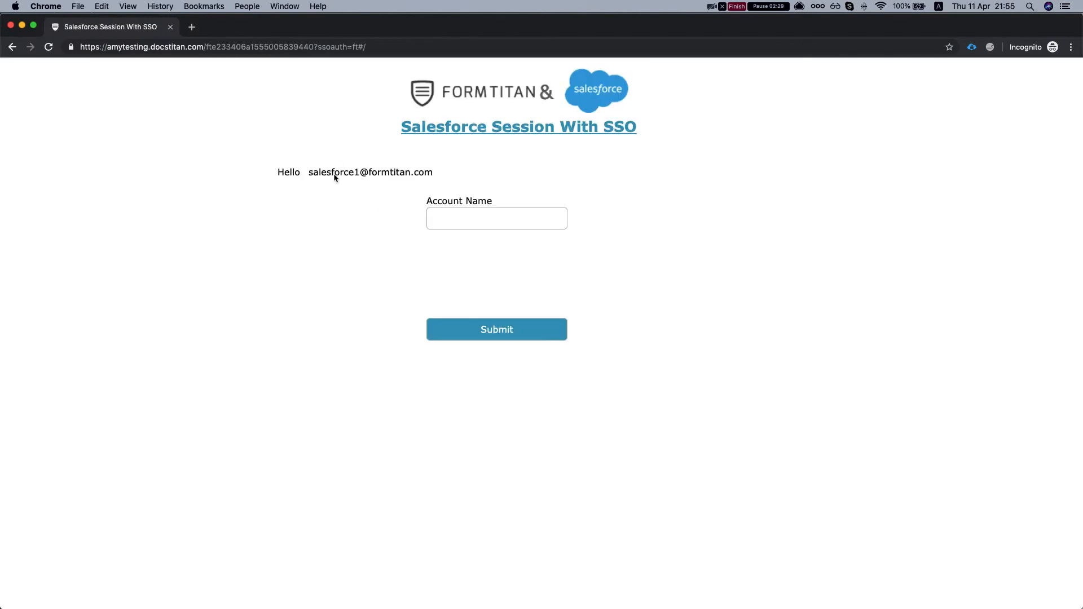
Return to the form builder window and open the form's integration logs.
{"action": "key", "text": "ctrl+Up"}
{"action": "left_click", "coordinate": [693, 362]}
{"action": "key", "text": "ctrl+Up"}
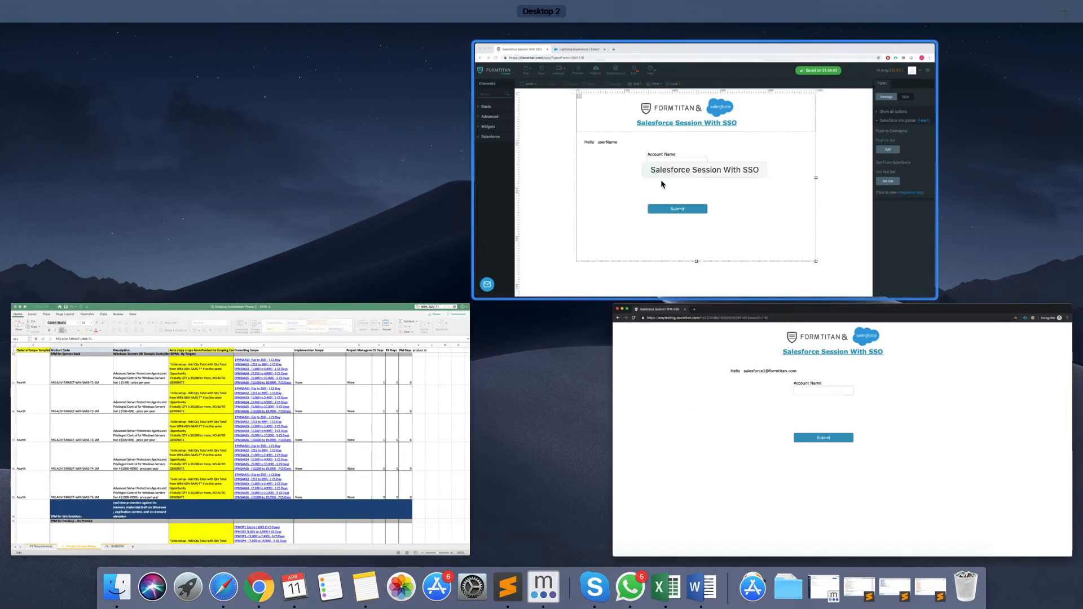
{"action": "left_click", "coordinate": [567, 221]}
{"action": "left_click", "coordinate": [1027, 364]}
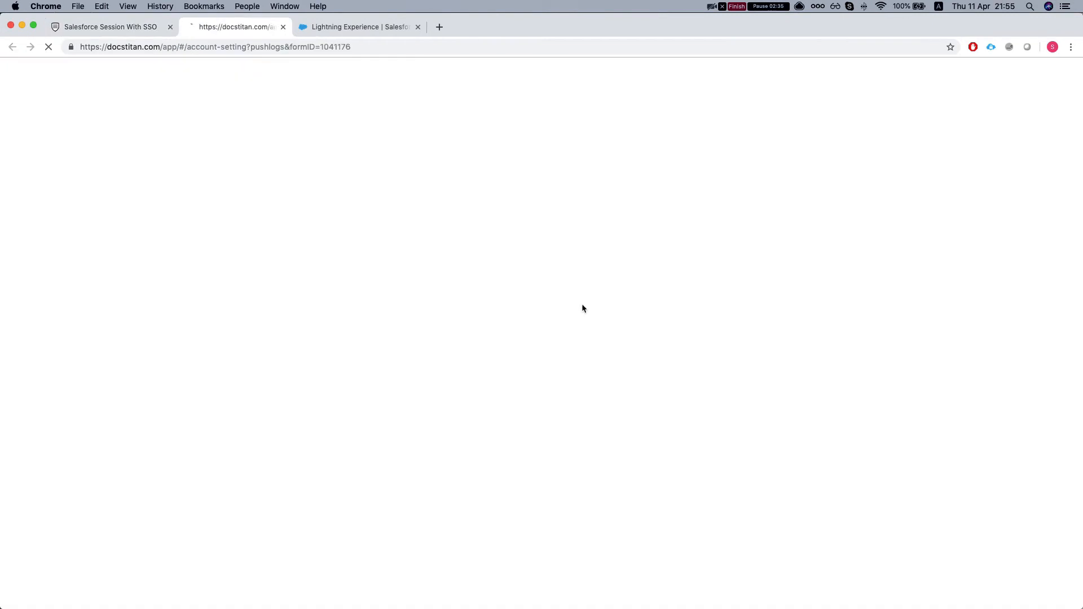
{"action": "left_click", "coordinate": [872, 172]}
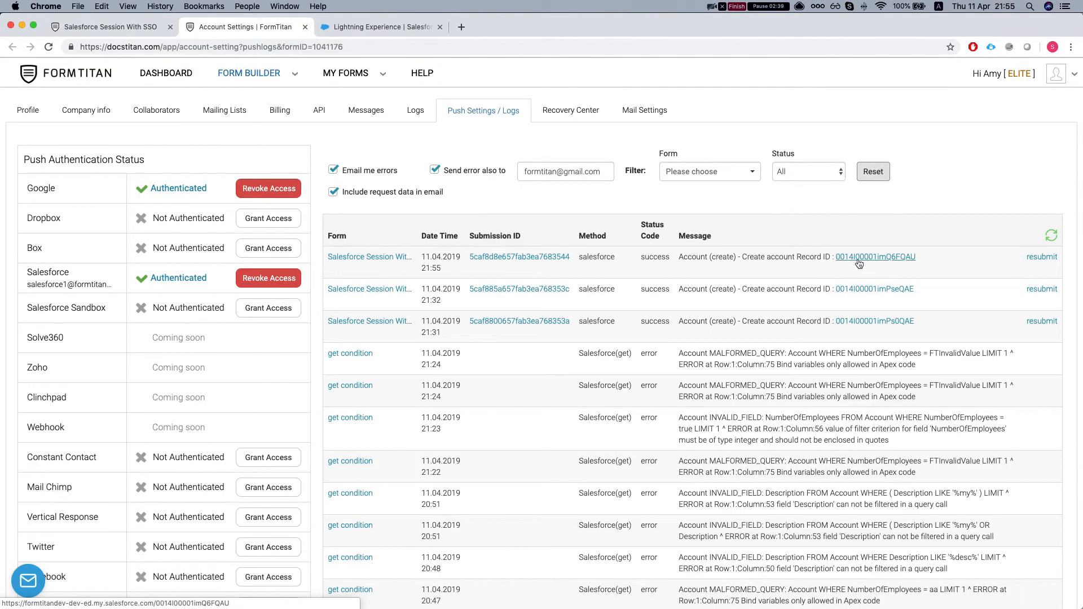
Open the account record from the newest push log entry, close the Salesforce Setup tab, and examine the record's owner and creator details.
{"action": "left_click", "coordinate": [858, 258]}
{"action": "left_click", "coordinate": [394, 31]}
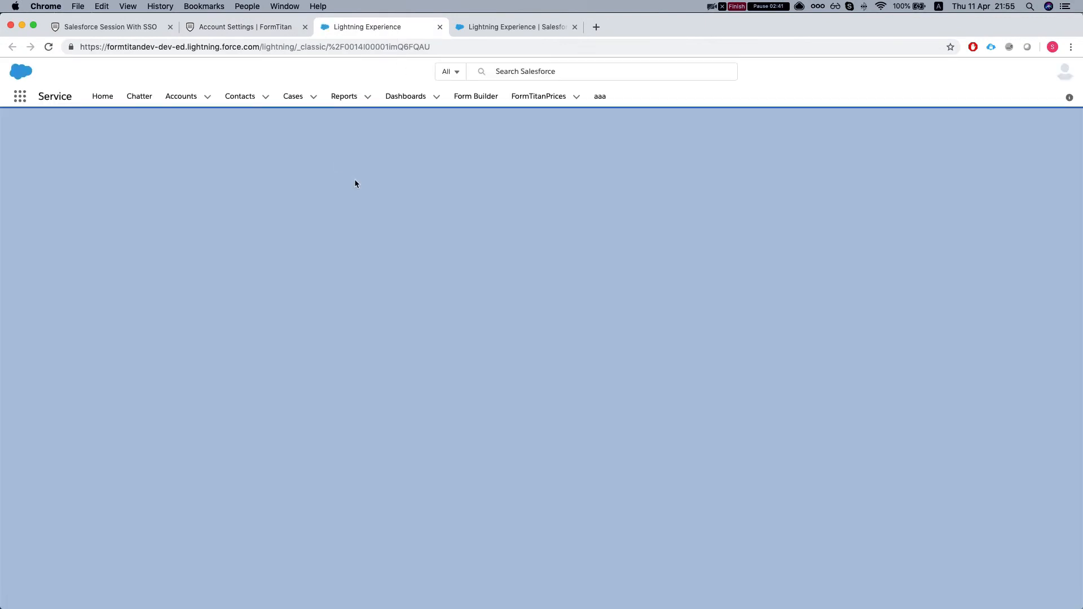
{"action": "left_click", "coordinate": [536, 25]}
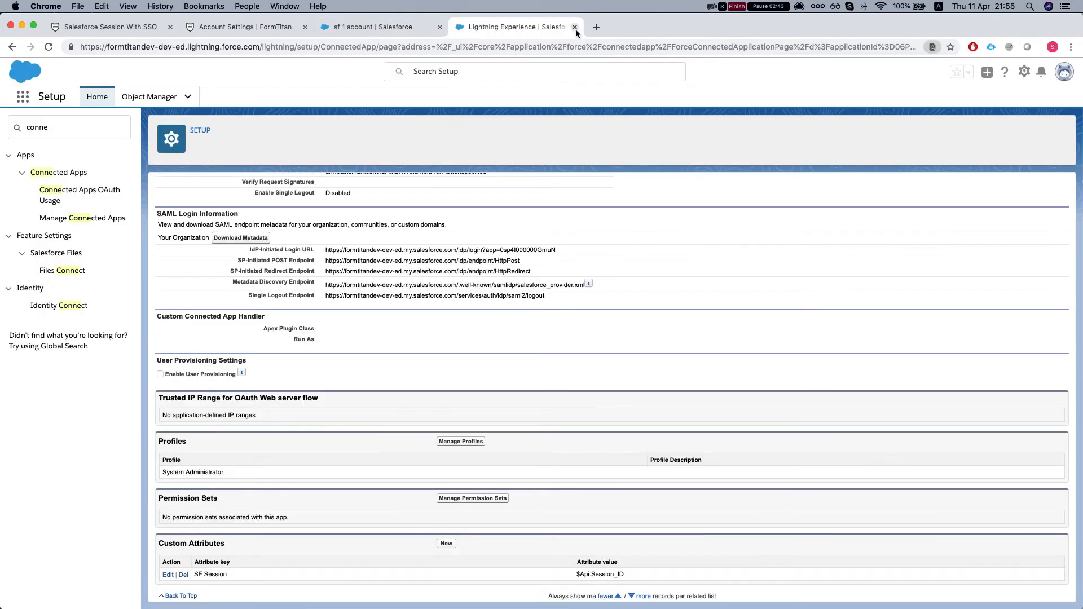
{"action": "left_click", "coordinate": [576, 27]}
{"action": "left_click", "coordinate": [105, 226]}
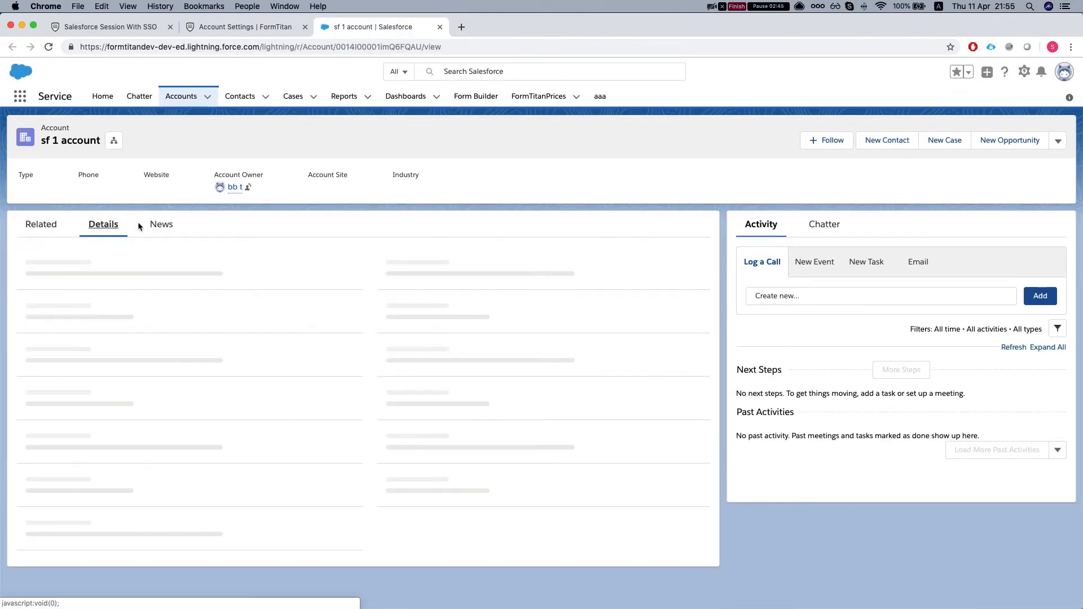
{"action": "mouse_move", "coordinate": [232, 195]}
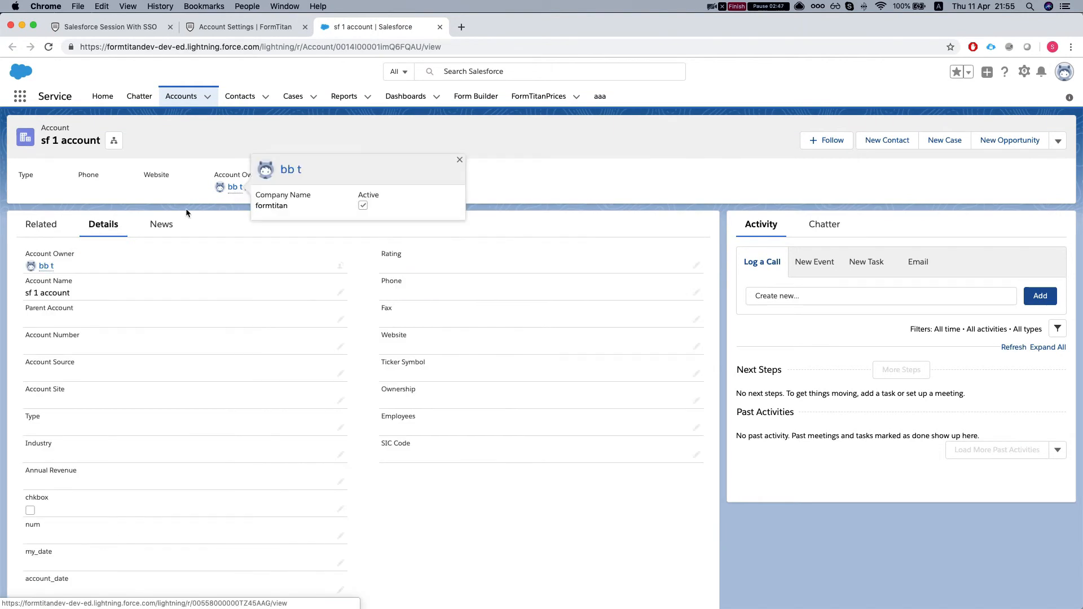
{"action": "scroll", "coordinate": [125, 252], "scroll_direction": "down", "scroll_amount": 10}
{"action": "scroll", "coordinate": [113, 281], "scroll_direction": "down", "scroll_amount": 15}
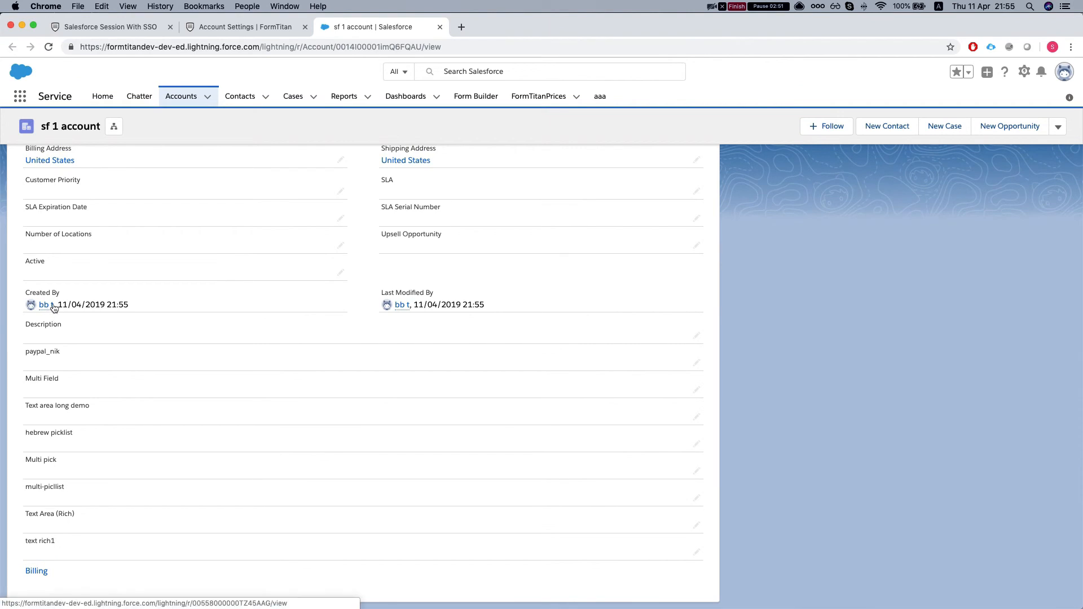
{"action": "scroll", "coordinate": [113, 226], "scroll_direction": "up", "scroll_amount": 10}
Copy the form's URL again from the form builder's publishing options.
{"action": "left_click", "coordinate": [122, 28]}
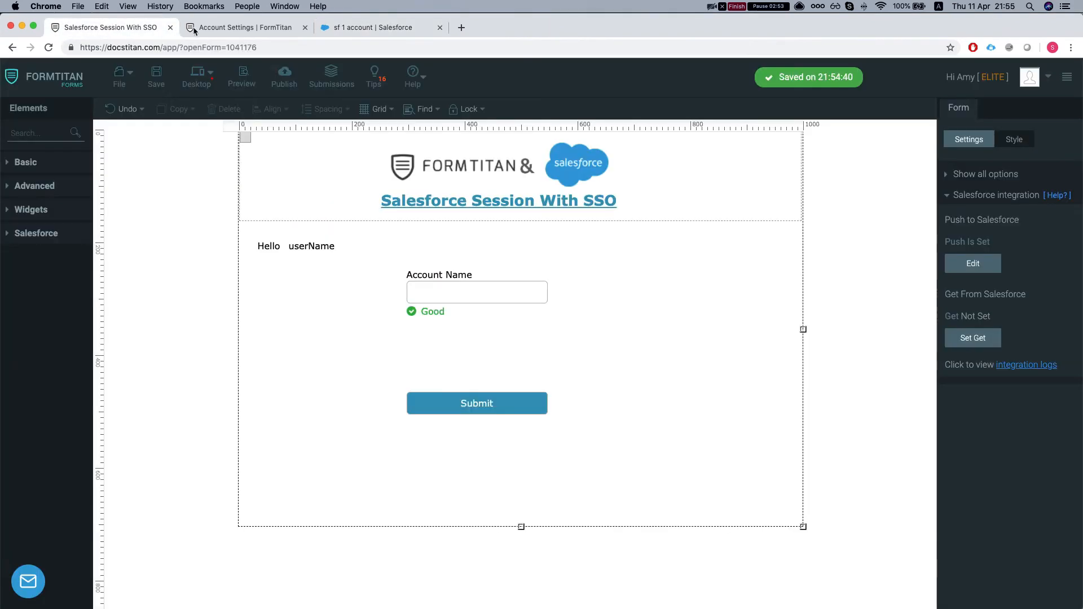
{"action": "left_click", "coordinate": [245, 27]}
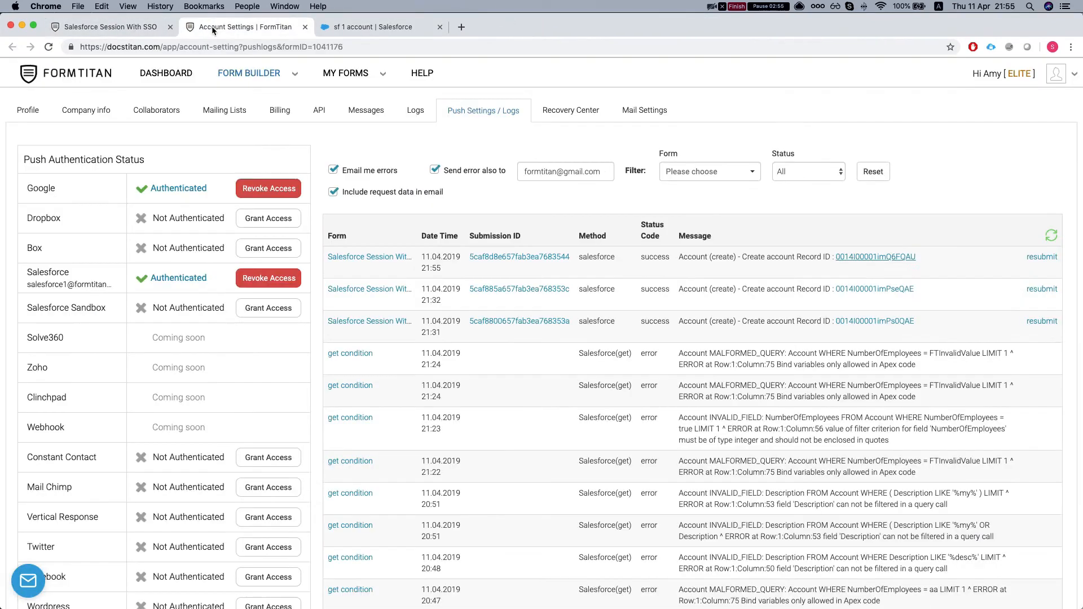
{"action": "left_click", "coordinate": [125, 26]}
{"action": "left_click", "coordinate": [287, 90]}
{"action": "left_click", "coordinate": [397, 136]}
{"action": "key", "text": "super+c"}
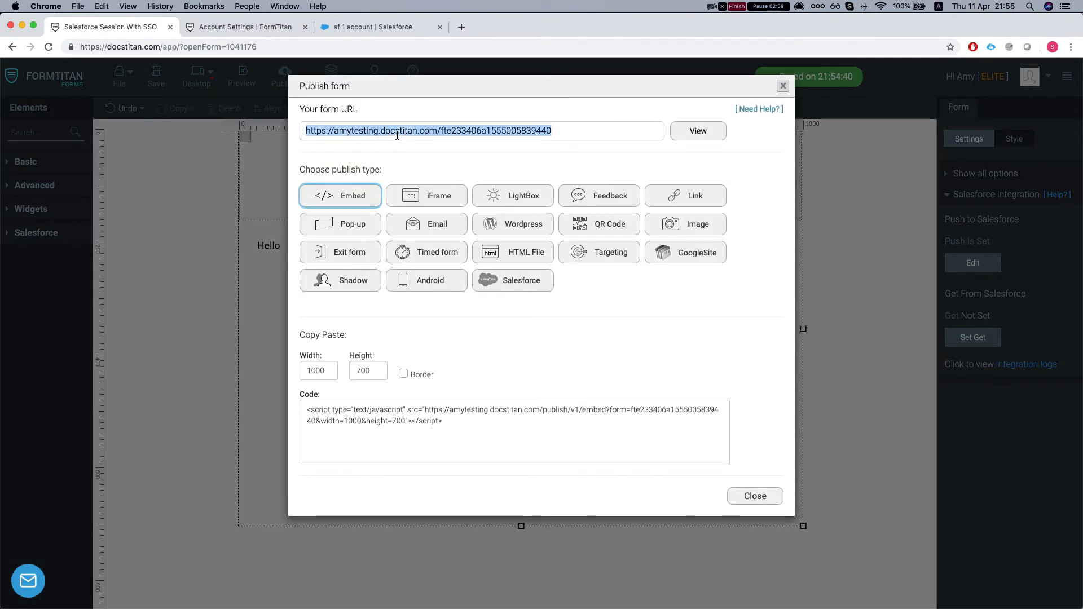
{"action": "key", "text": "super+shift+n"}
{"action": "key", "text": "super+v"}
{"action": "key", "text": "Return"}
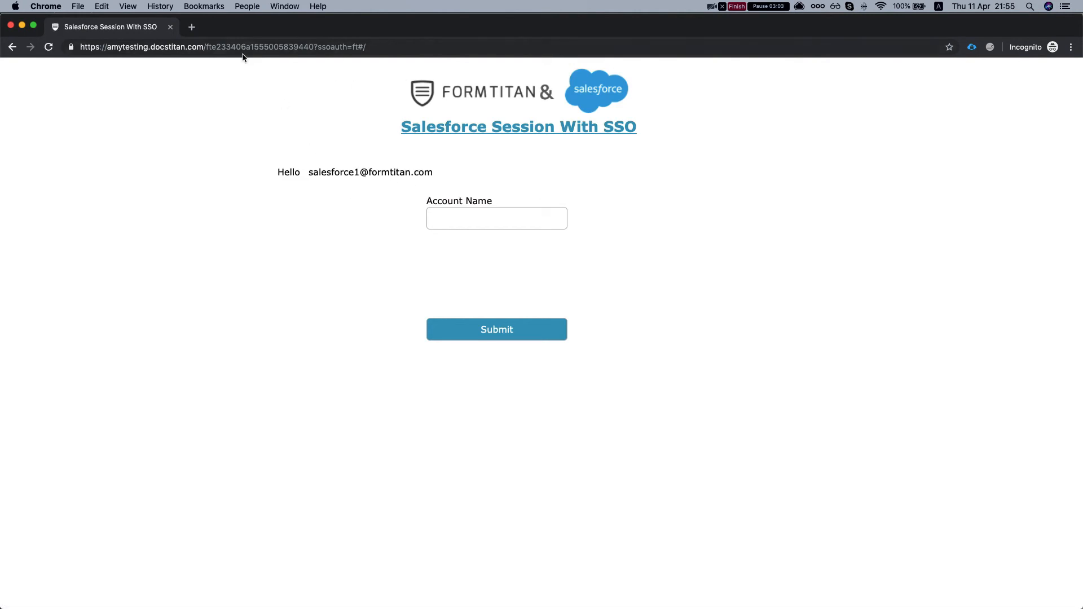
{"action": "left_click", "coordinate": [11, 25]}
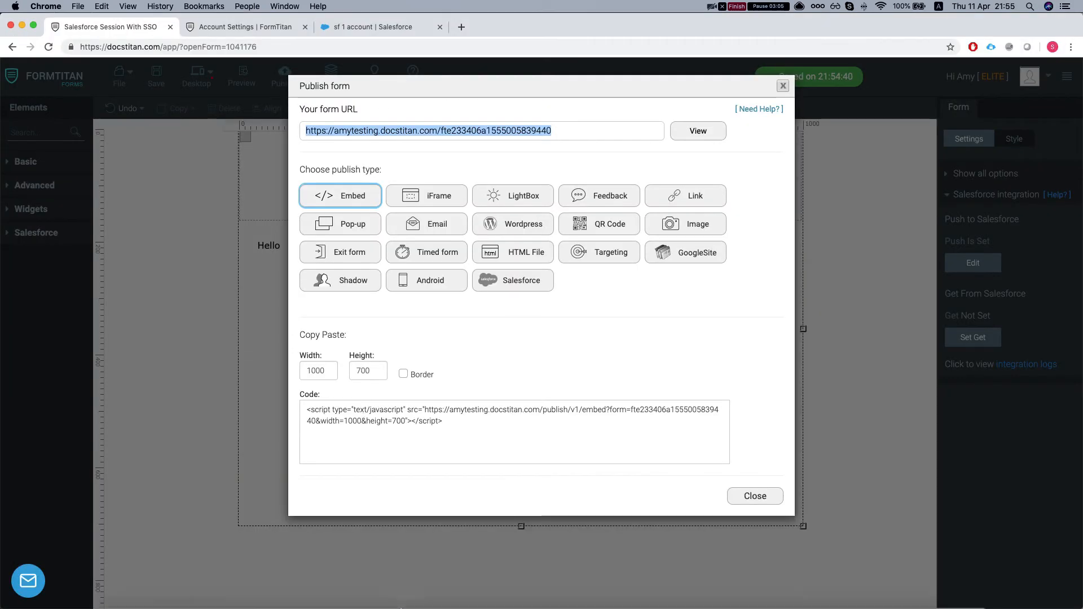
Bring up the remaining incognito window with the published form and close it.
{"action": "right_click", "coordinate": [259, 587]}
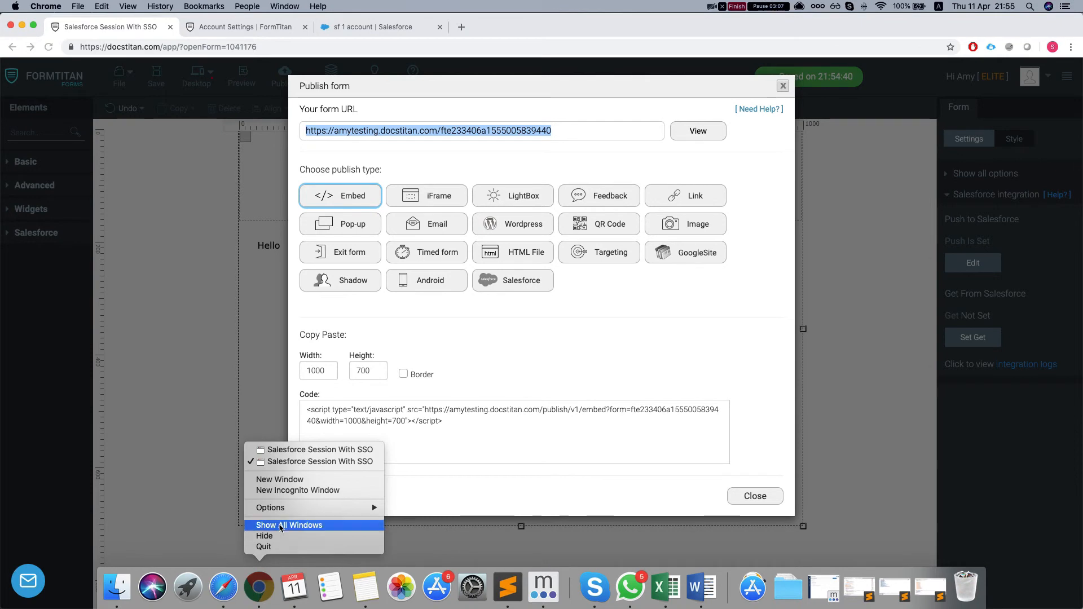
{"action": "left_click", "coordinate": [307, 450]}
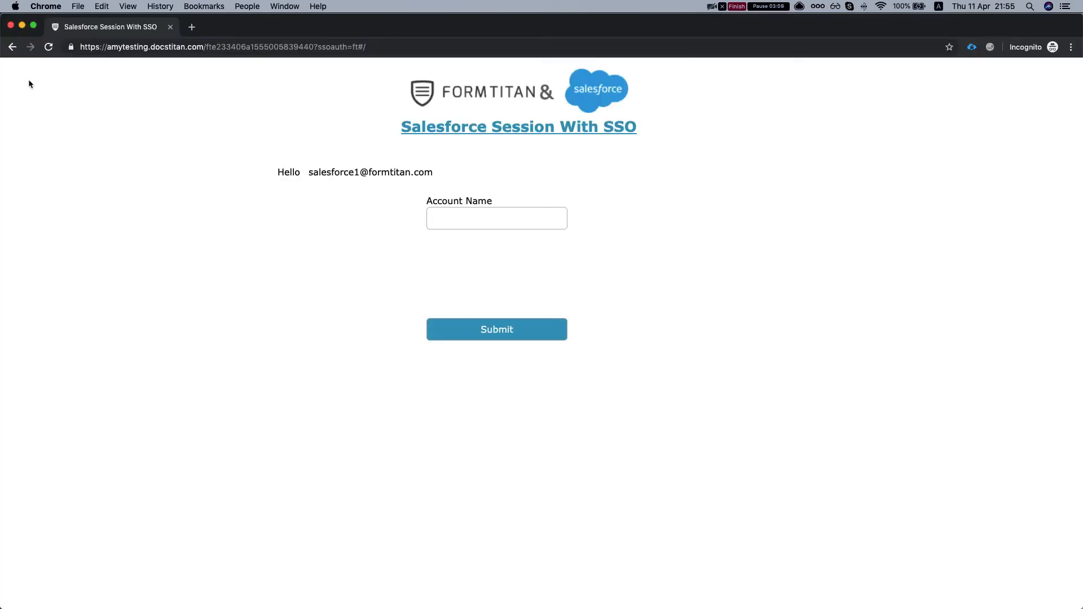
{"action": "left_click", "coordinate": [20, 26]}
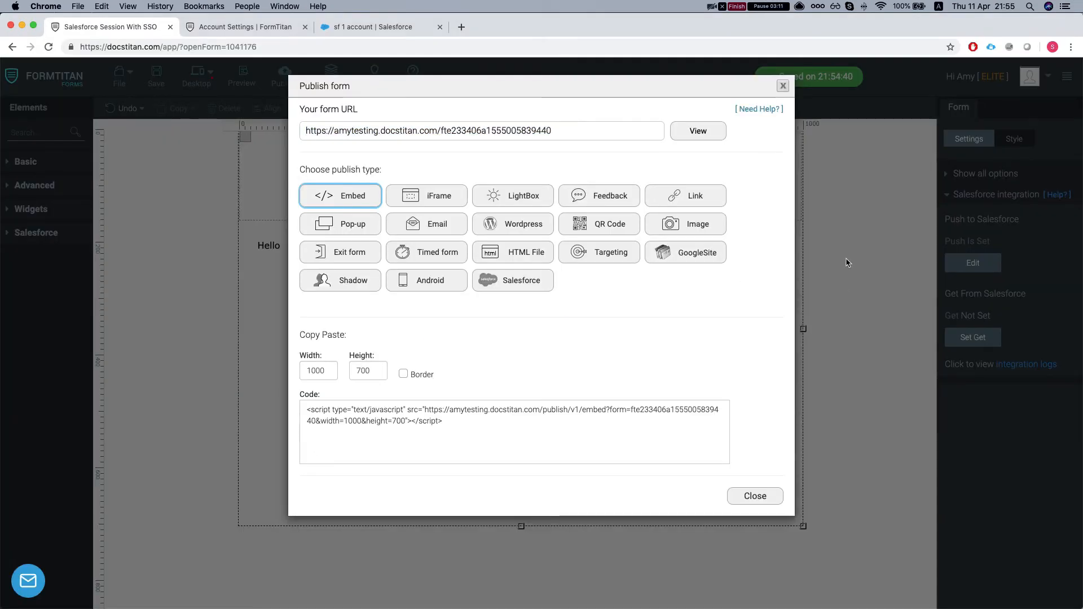
Load the copied form URL in a fresh incognito window to start a new Salesforce login.
{"action": "key", "text": "super+shift+n"}
{"action": "key", "text": "super+v"}
{"action": "key", "text": "Return"}
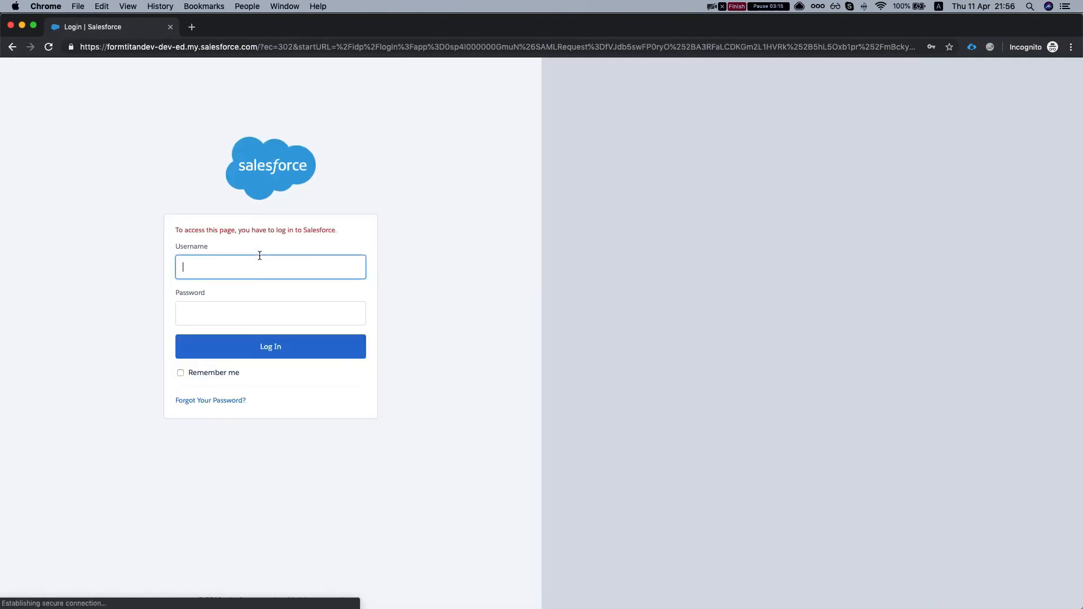
{"action": "key", "text": "ctrl+Up"}
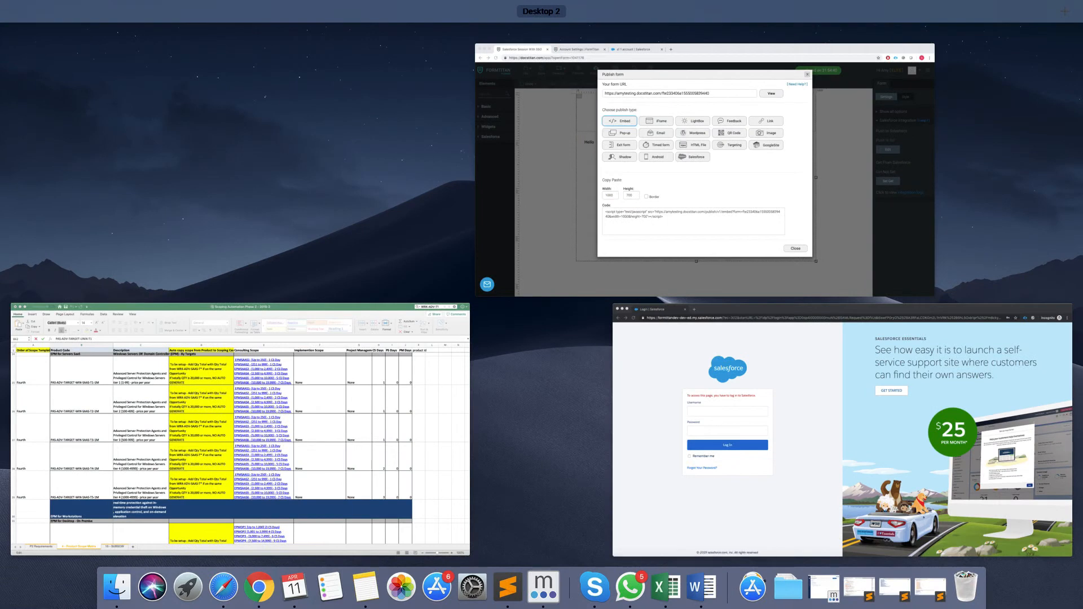
{"action": "key", "text": "ctrl+Up"}
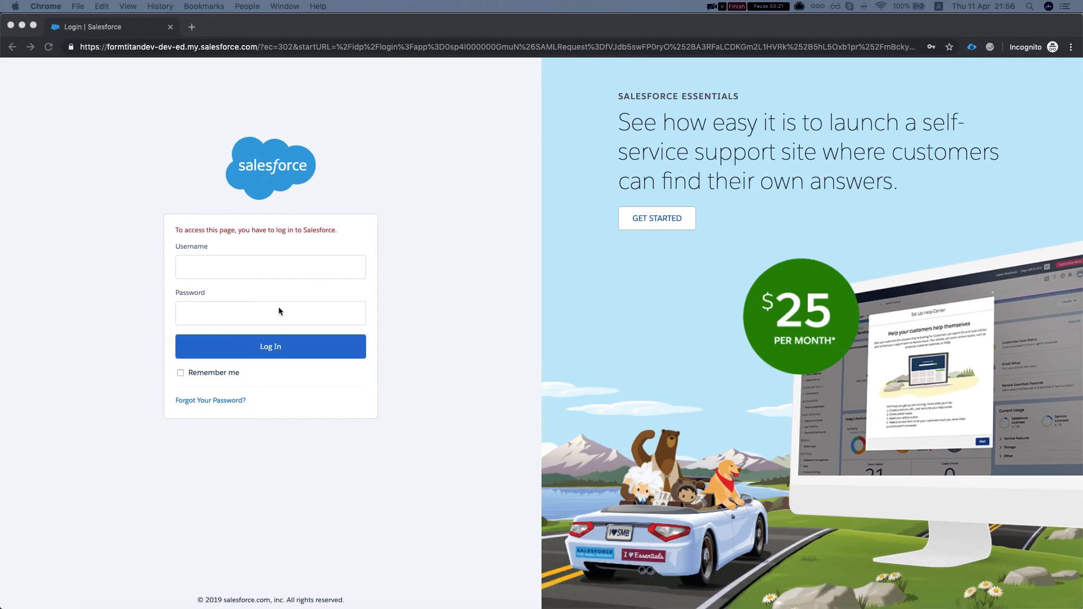
{"action": "left_click", "coordinate": [262, 269]}
{"action": "type", "text": "a"}
{"action": "key", "text": "BackSpace"}
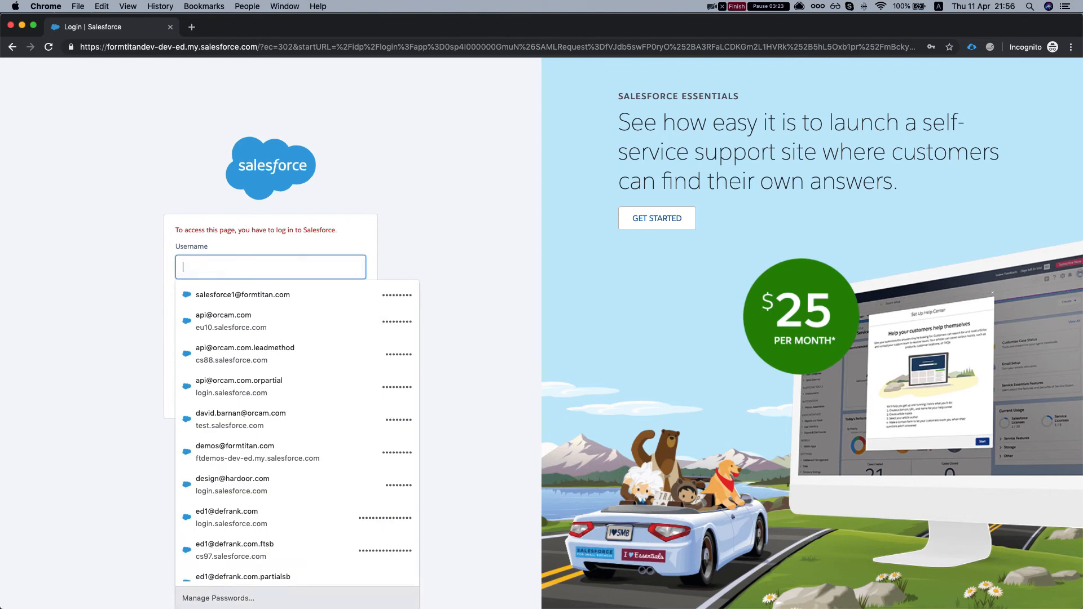
{"action": "left_click", "coordinate": [450, 294]}
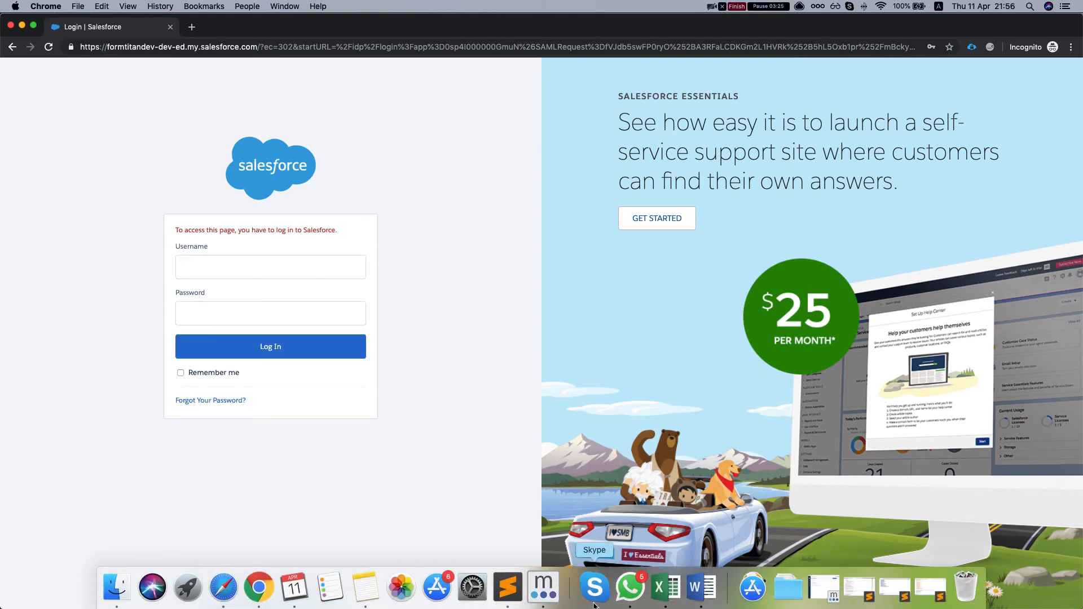
Get the second user's username from Skype and paste it into the Salesforce login's Username field.
{"action": "left_click", "coordinate": [595, 591]}
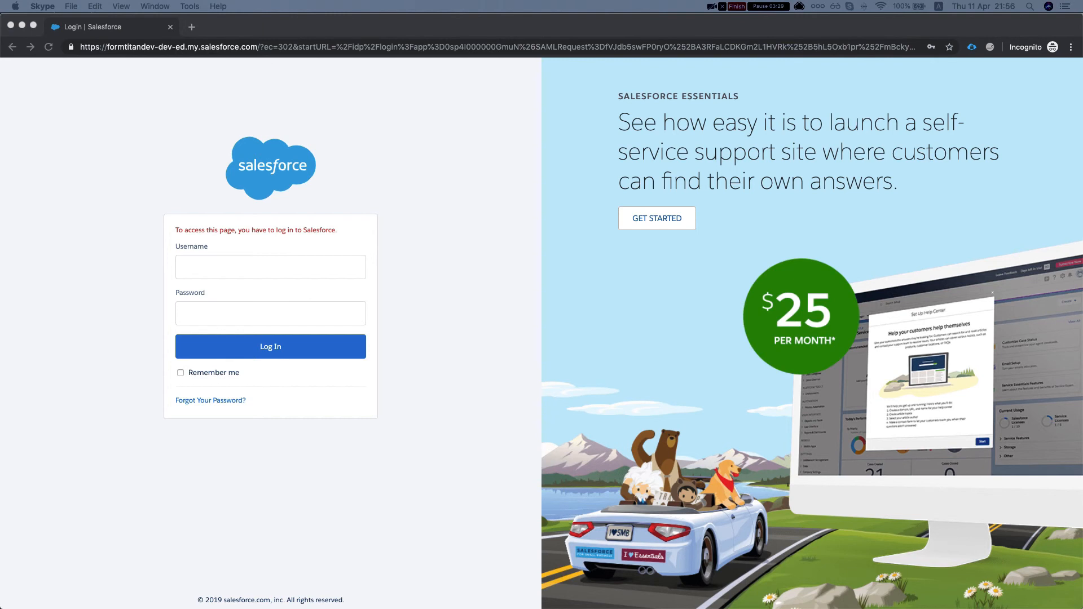
{"action": "left_click", "coordinate": [210, 249]}
{"action": "left_click", "coordinate": [209, 263]}
{"action": "key", "text": "super+v"}
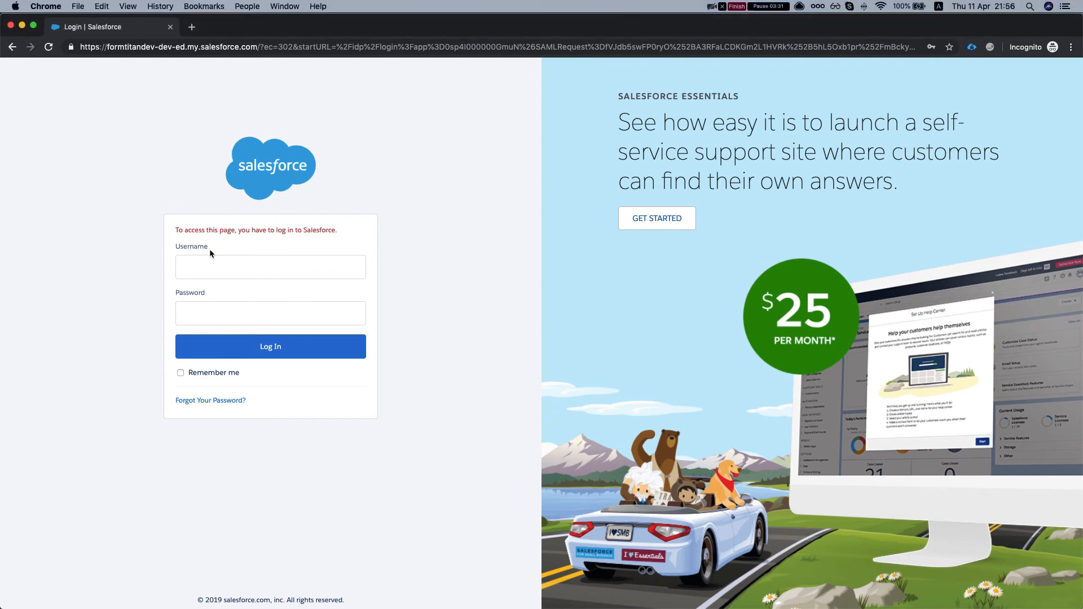
Enter the second user's account password and log in to Salesforce.
{"action": "left_click", "coordinate": [220, 309]}
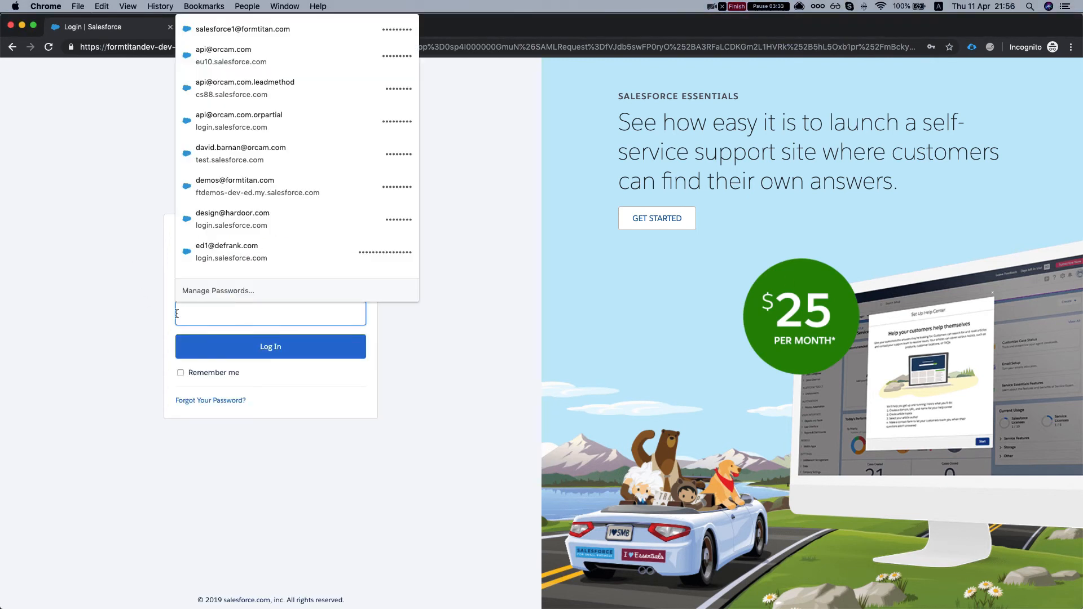
{"action": "type", "text": "p"}
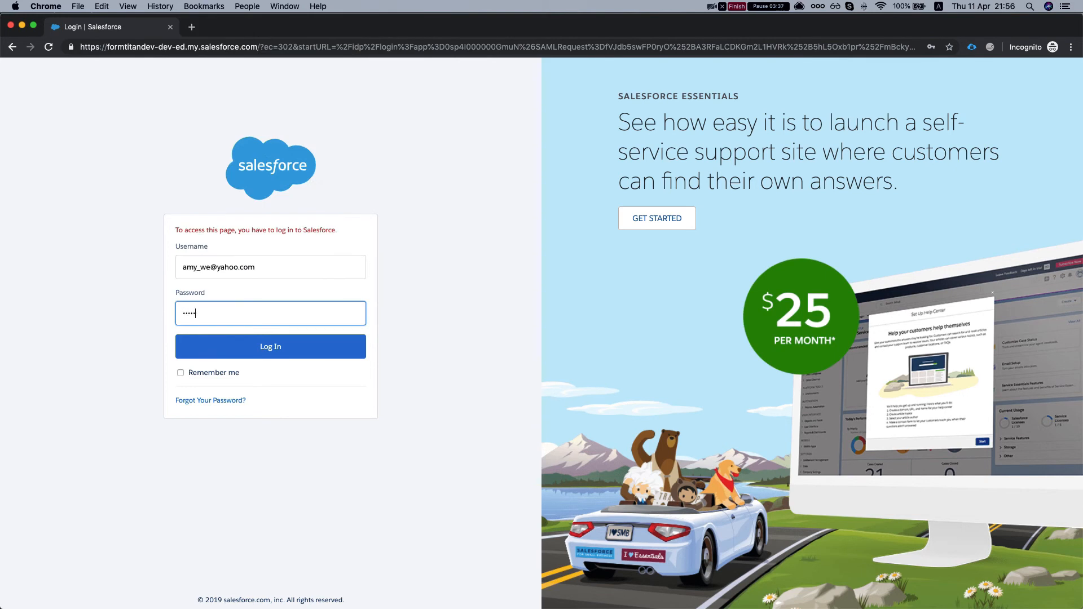
{"action": "type", "text": "•••"}
{"action": "key", "text": "BackSpace"}
{"action": "key", "text": "BackSpace"}
{"action": "key", "text": "BackSpace"}
{"action": "type", "text": "•"}
{"action": "left_click", "coordinate": [233, 351]}
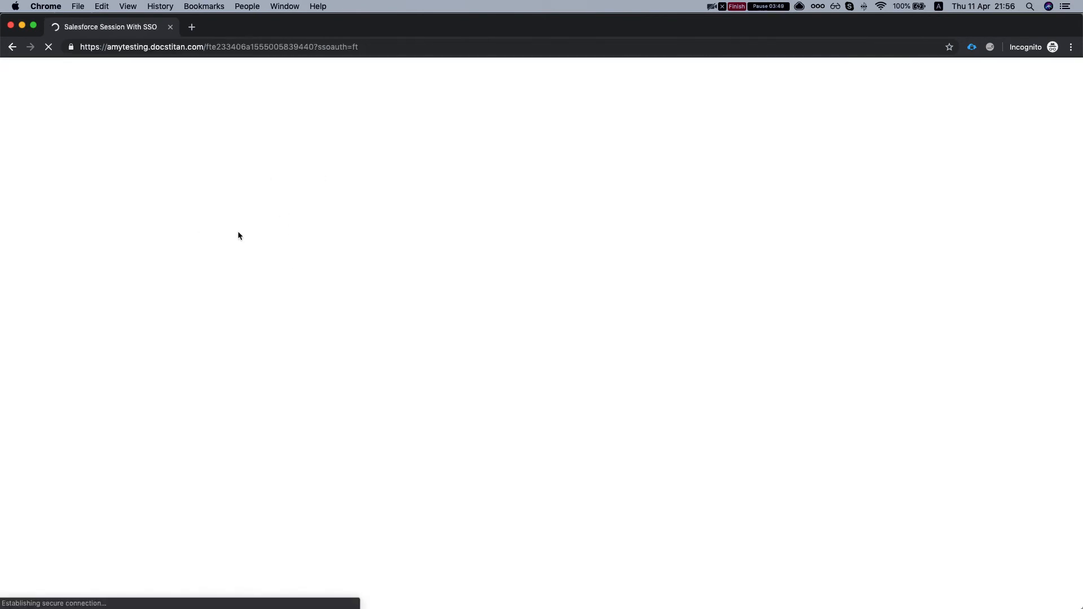
Fill in the Account Name with a test account name for the second user and submit the form.
{"action": "double_click", "coordinate": [322, 177]}
{"action": "left_click", "coordinate": [469, 211]}
{"action": "type", "text": "a"}
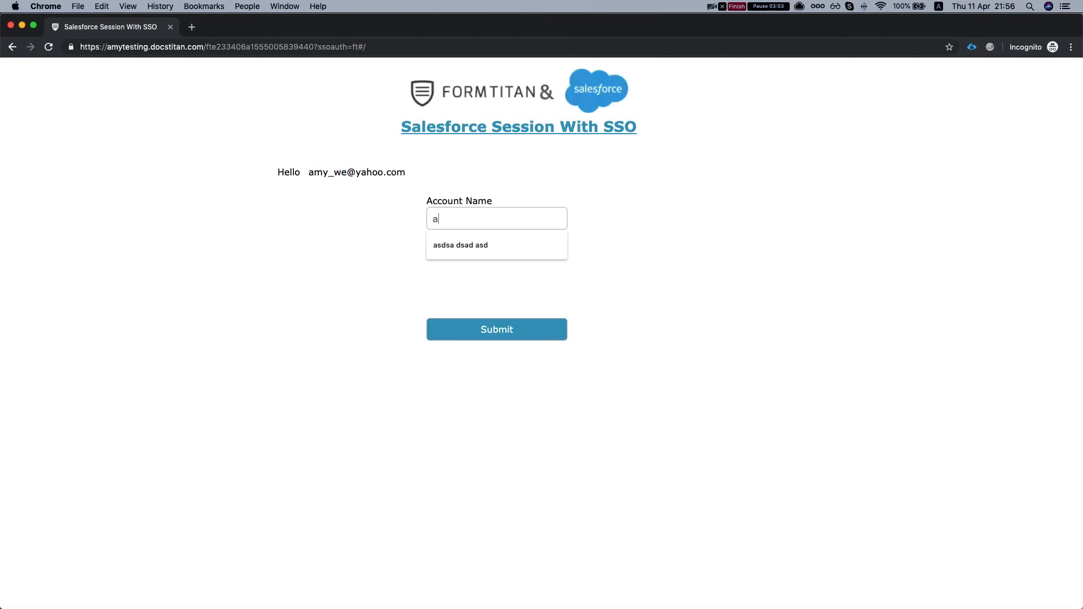
{"action": "type", "text": "my user acc"}
{"action": "left_click", "coordinate": [487, 331]}
Return to the account settings' push logs, refresh them and open the newest created Salesforce account record.
{"action": "key", "text": "ctrl+Up"}
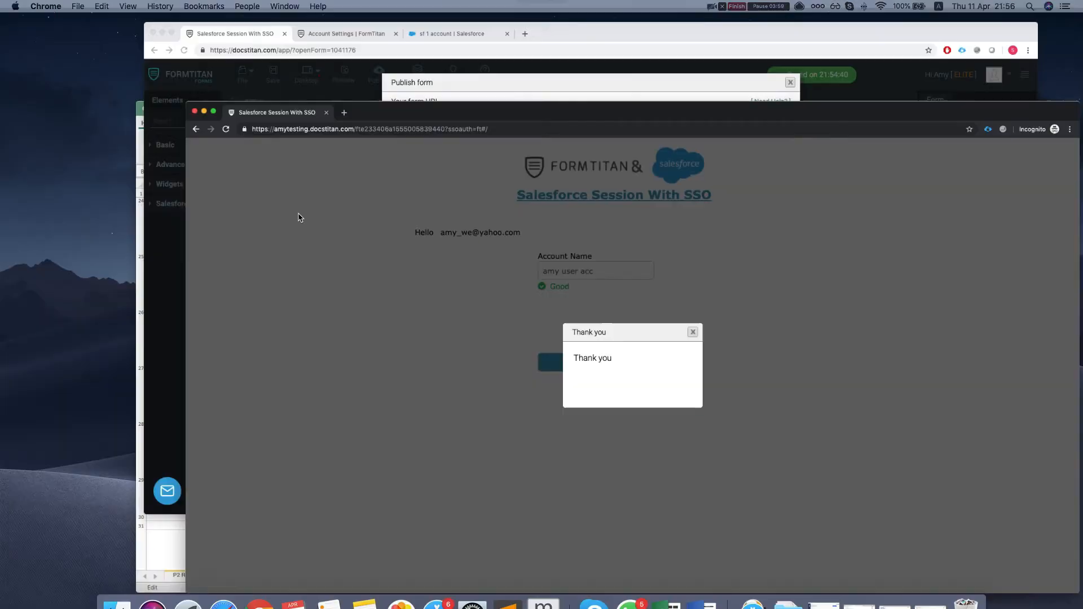
{"action": "left_click", "coordinate": [655, 164]}
{"action": "left_click", "coordinate": [260, 28]}
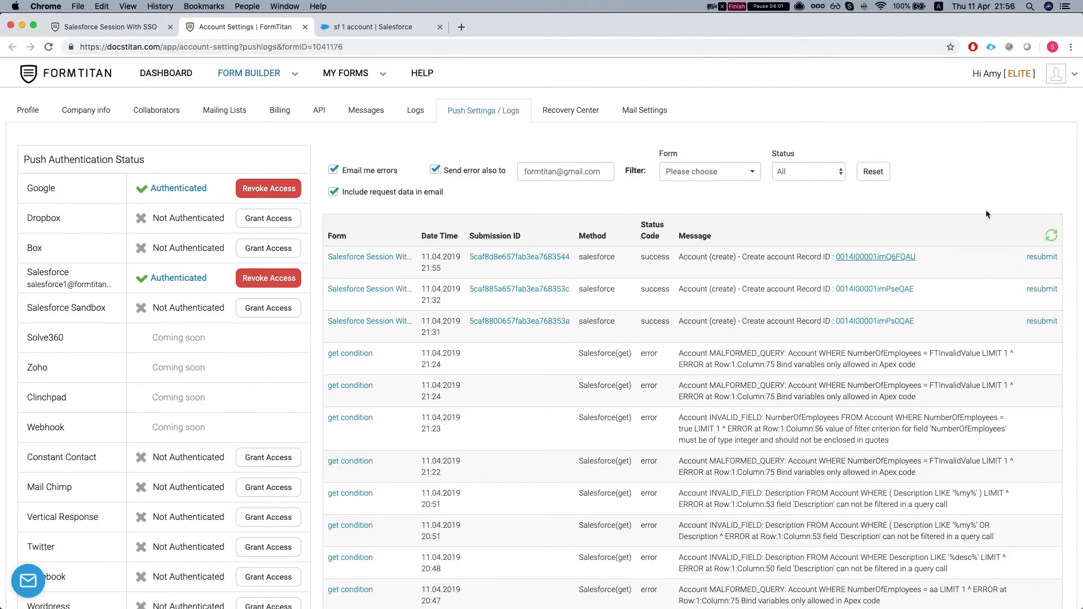
{"action": "left_click", "coordinate": [1050, 237]}
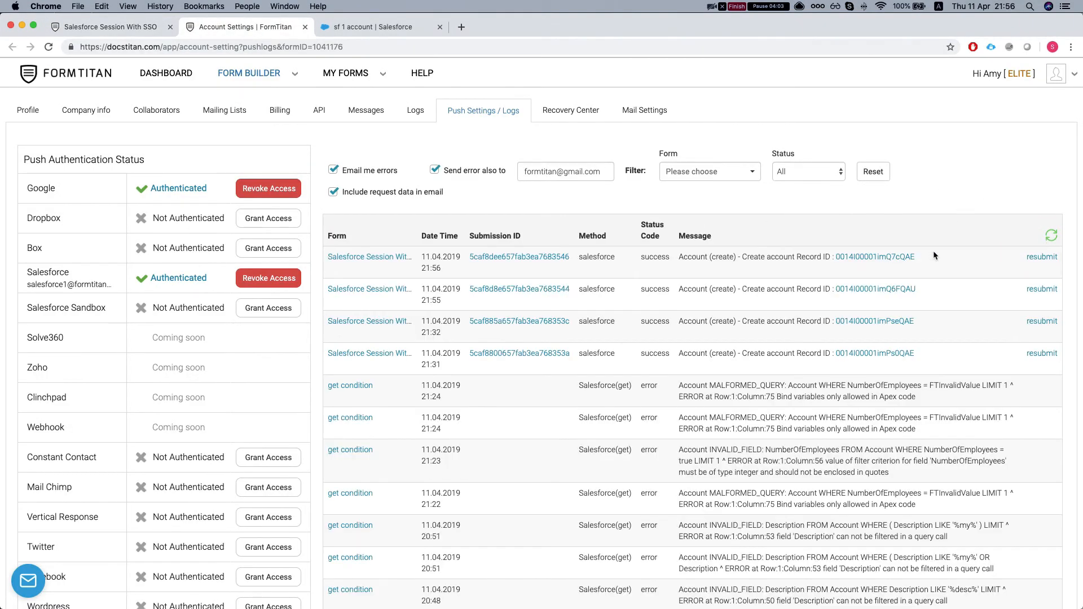
{"action": "left_click", "coordinate": [857, 260]}
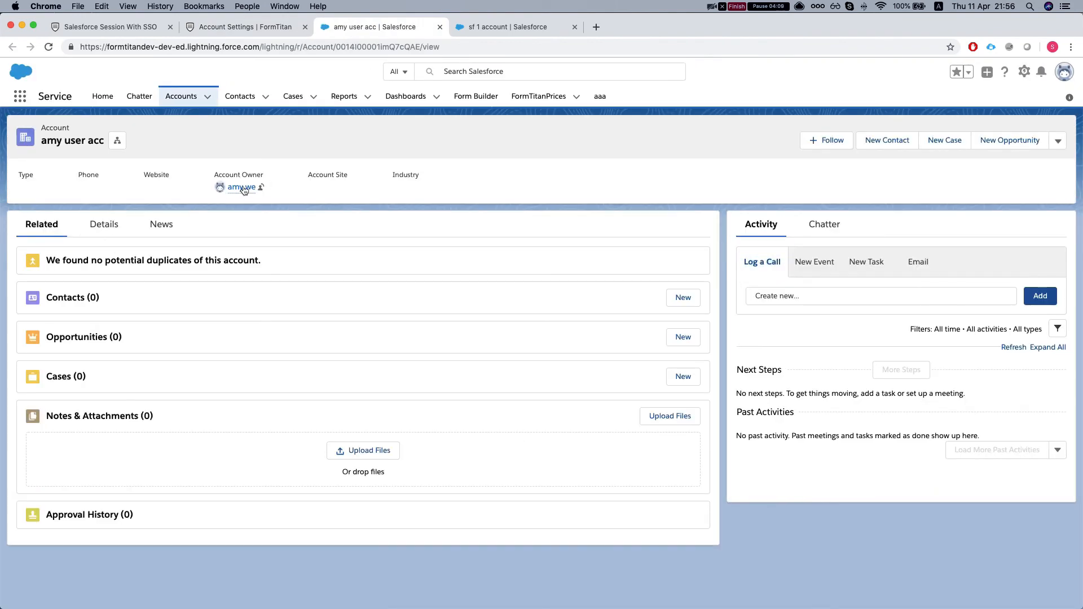
Examine the new account's details, checking the Created By and Last Modified By fields.
{"action": "left_click", "coordinate": [127, 228]}
{"action": "scroll", "coordinate": [163, 387], "scroll_direction": "down", "scroll_amount": 5}
{"action": "scroll", "coordinate": [142, 401], "scroll_direction": "down", "scroll_amount": 15}
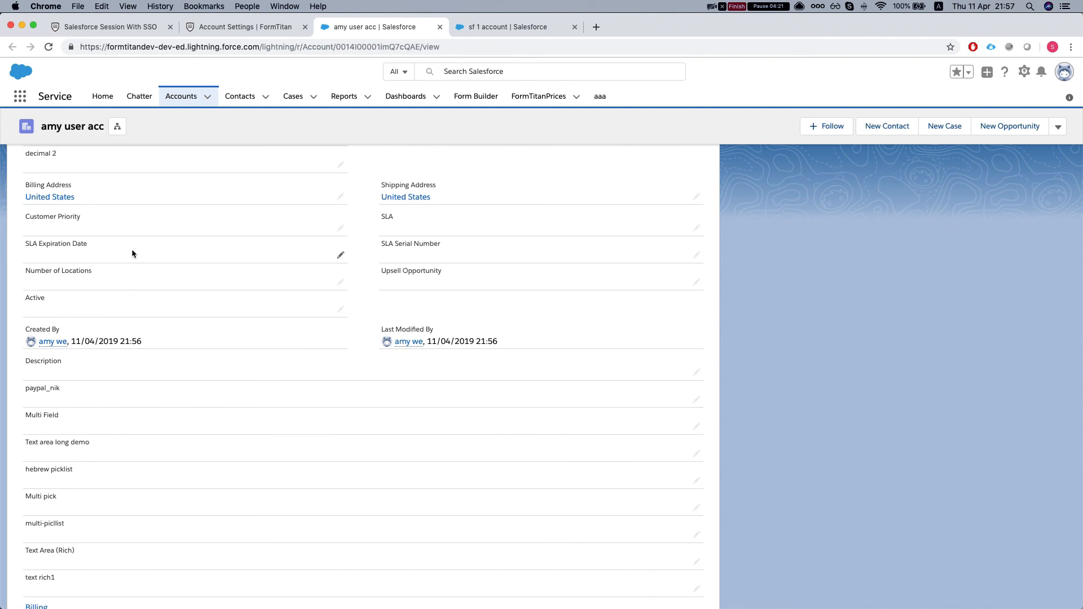
{"action": "scroll", "coordinate": [135, 275], "scroll_direction": "up", "scroll_amount": 3}
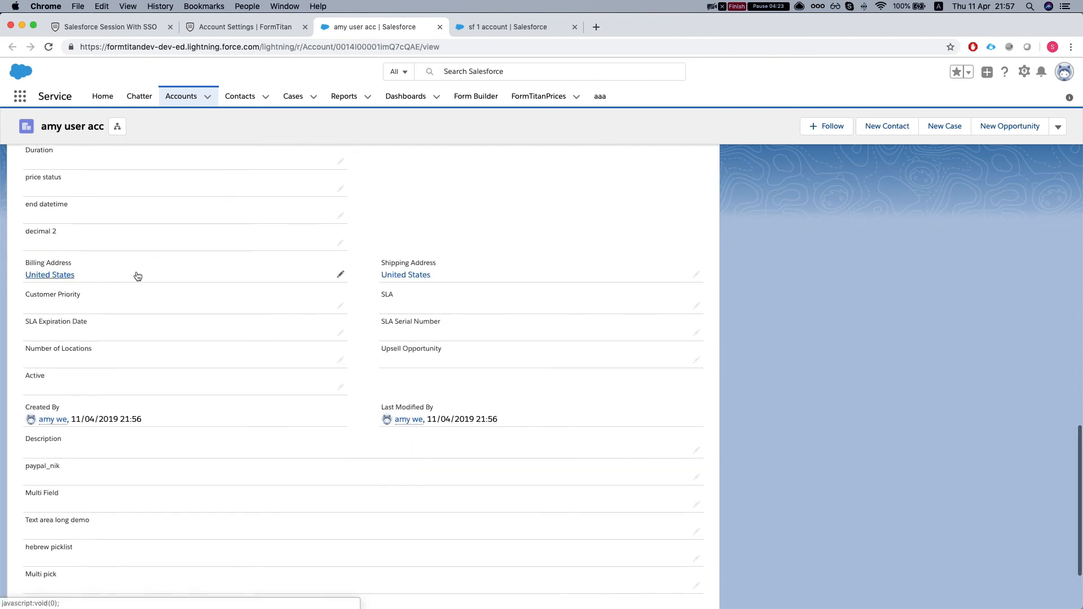
{"action": "scroll", "coordinate": [138, 271], "scroll_direction": "up", "scroll_amount": 4}
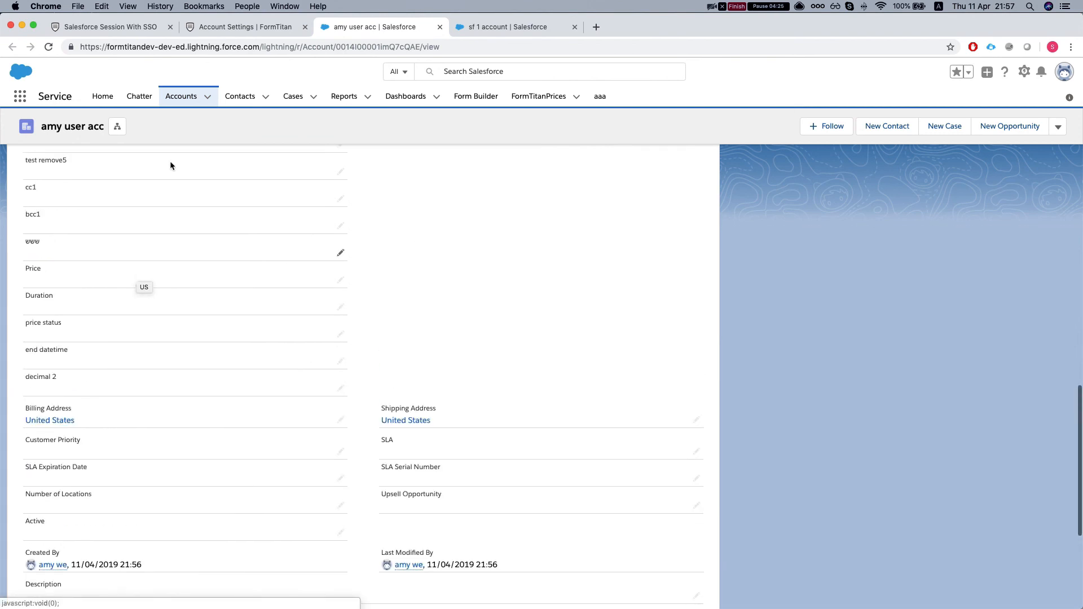
Return to the Salesforce Session With SSO form in the form builder and close its Publish form dialog.
{"action": "left_click", "coordinate": [138, 29]}
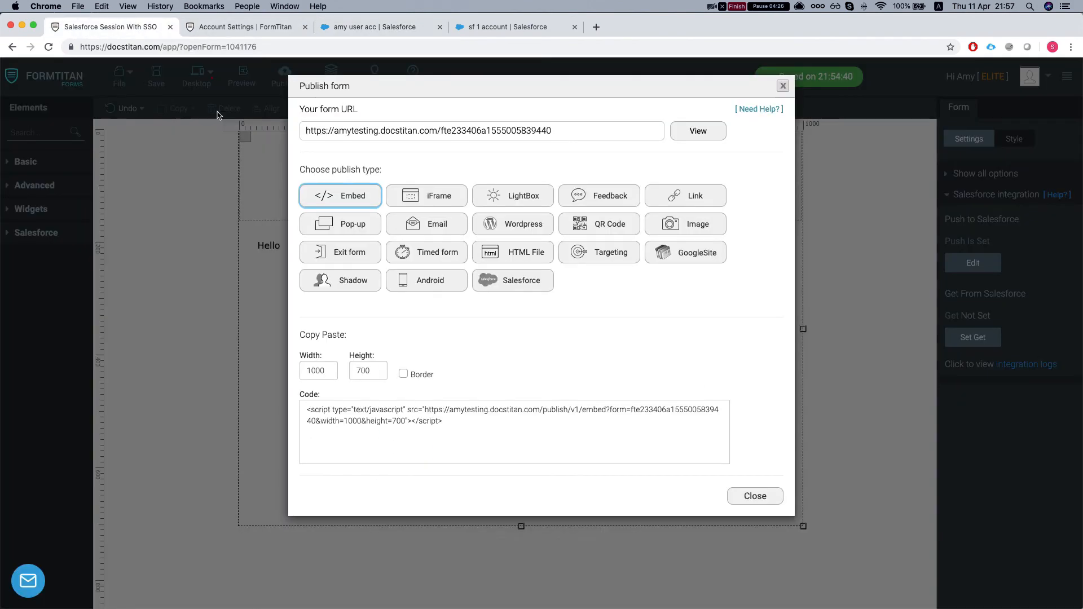
{"action": "left_click", "coordinate": [783, 85]}
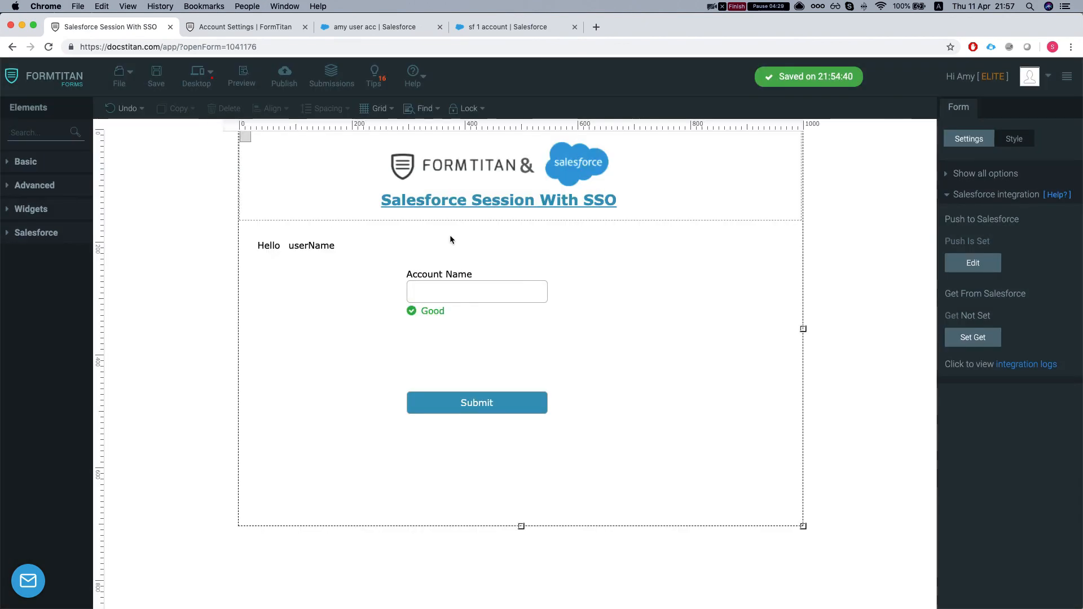